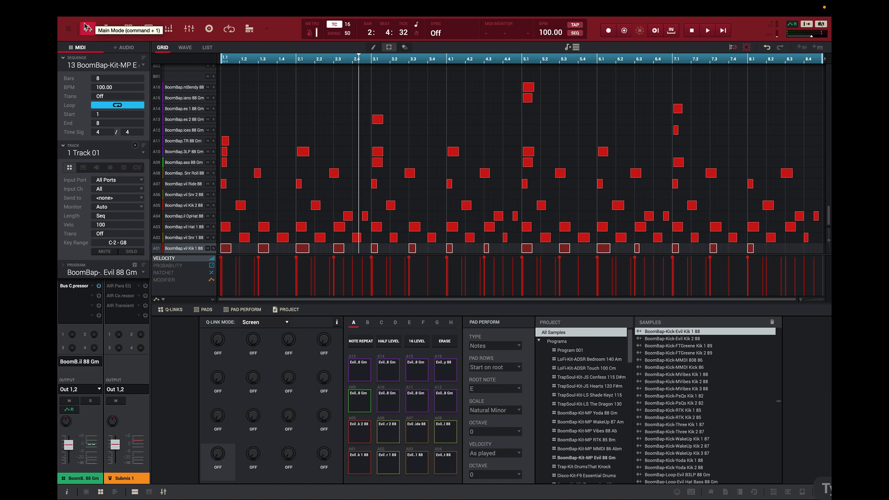
Play the sequence and audition several drum pads in the pad bank
key(space)
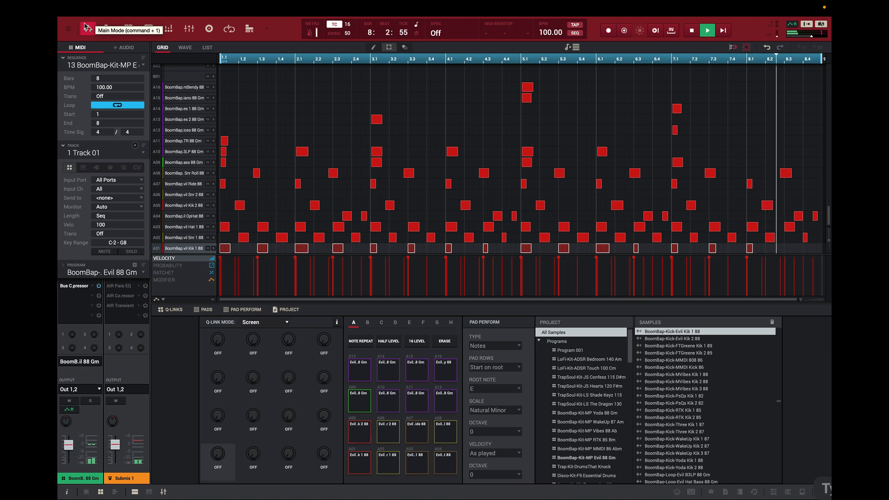
key(space)
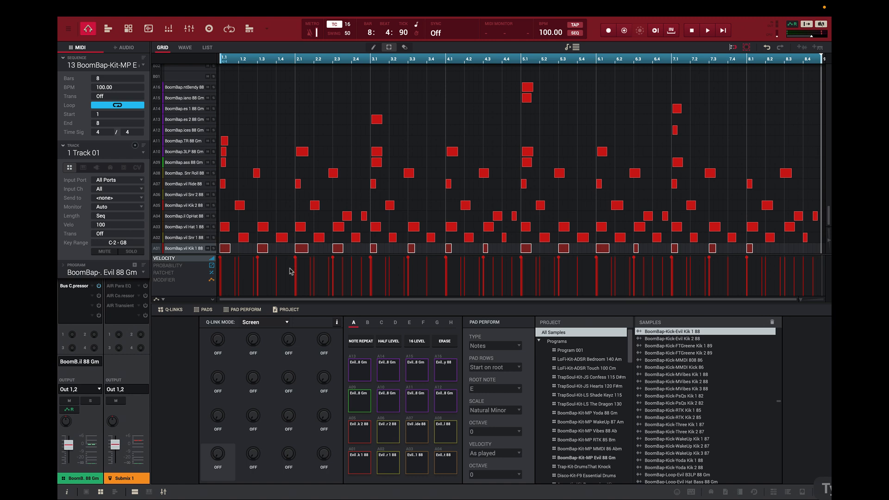
click(360, 465)
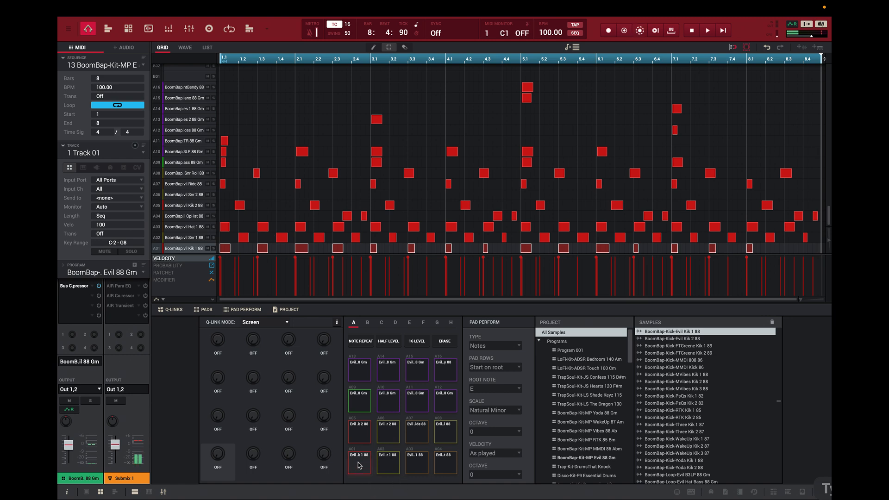
click(360, 465)
click(360, 433)
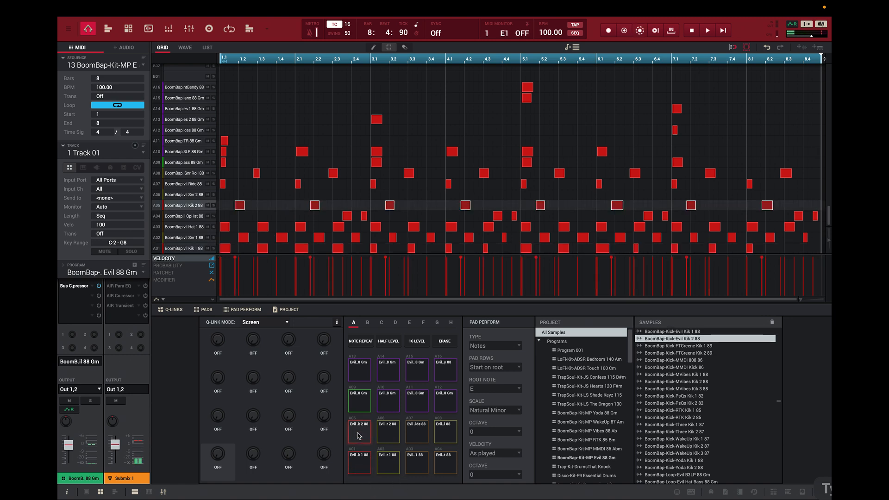
click(359, 458)
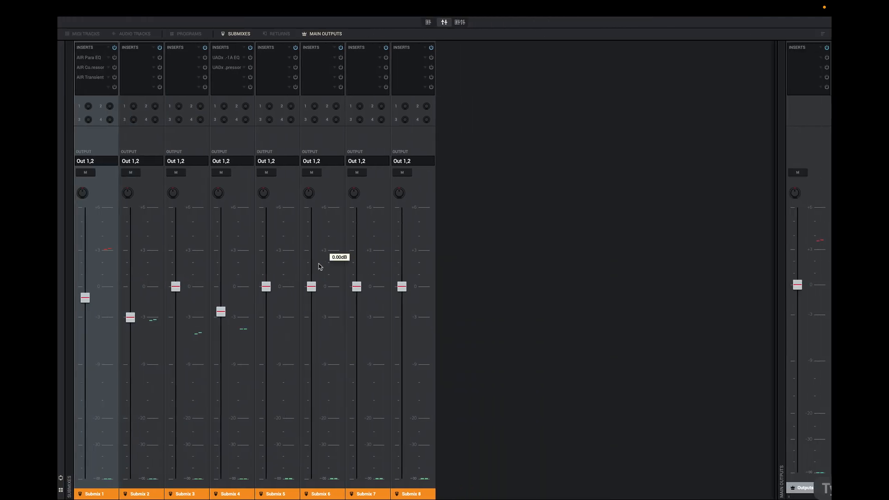
Switch to the program channel mixer and audition each pad from A01 to A09 to hear its channel
click(461, 22)
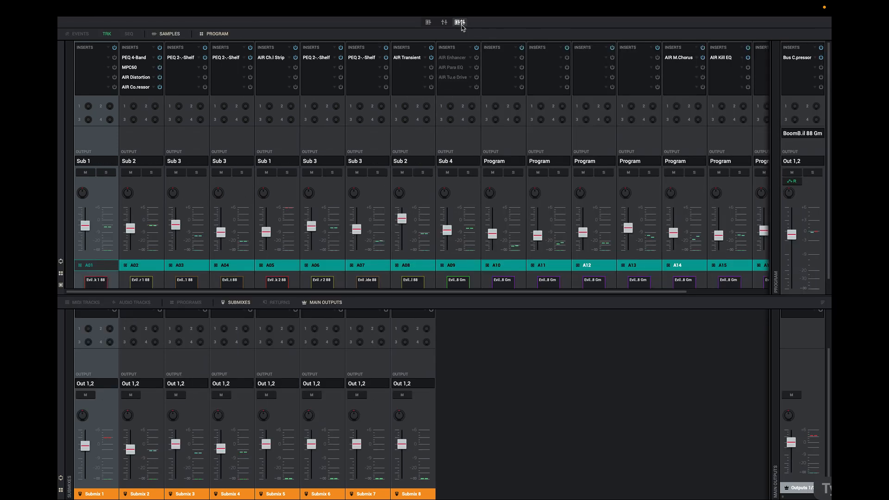
click(428, 23)
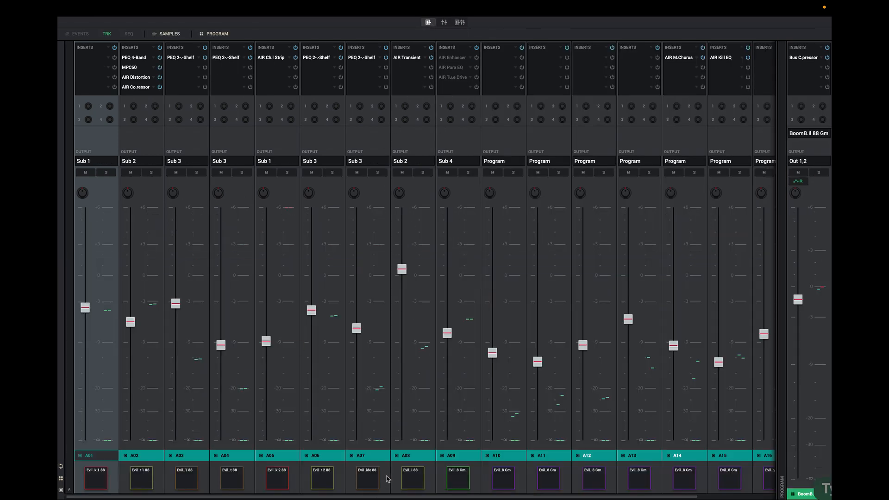
click(97, 480)
click(138, 477)
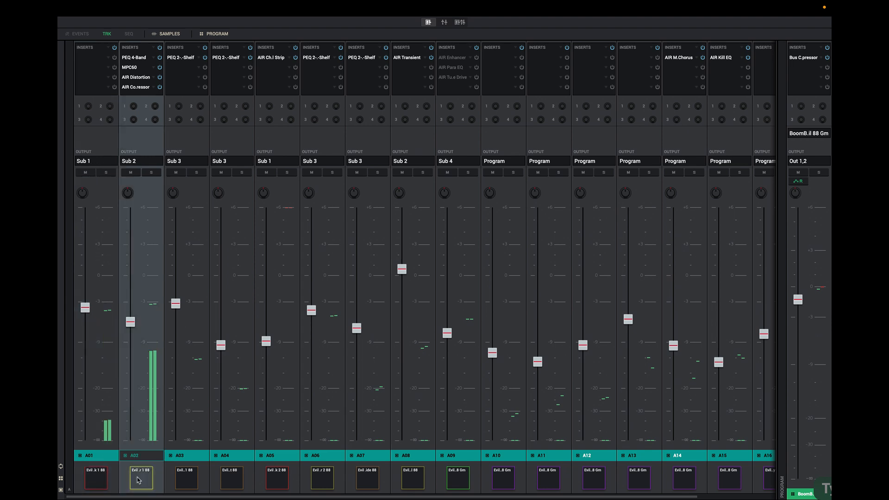
click(183, 476)
click(231, 477)
click(277, 477)
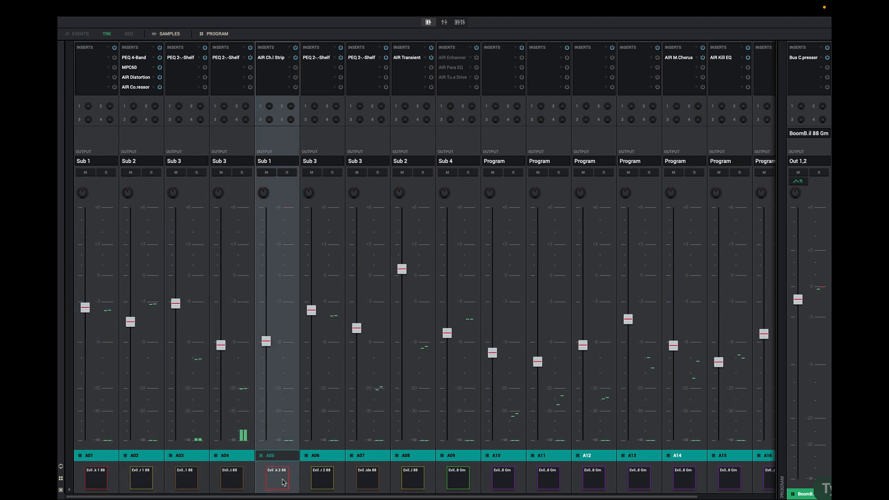
click(322, 477)
click(373, 478)
click(412, 477)
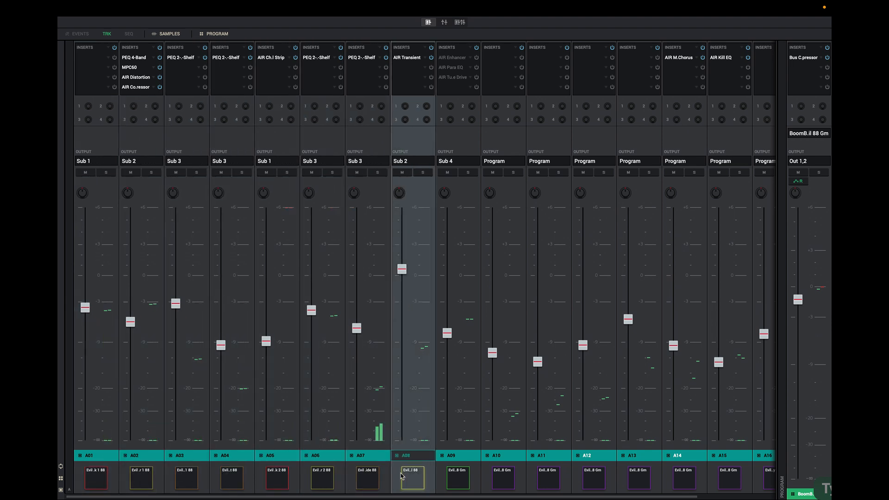
click(454, 479)
Audition pads A01, A05, A02, A08, A03 and A04 to compare their submix assignments
mouse_move(455, 432)
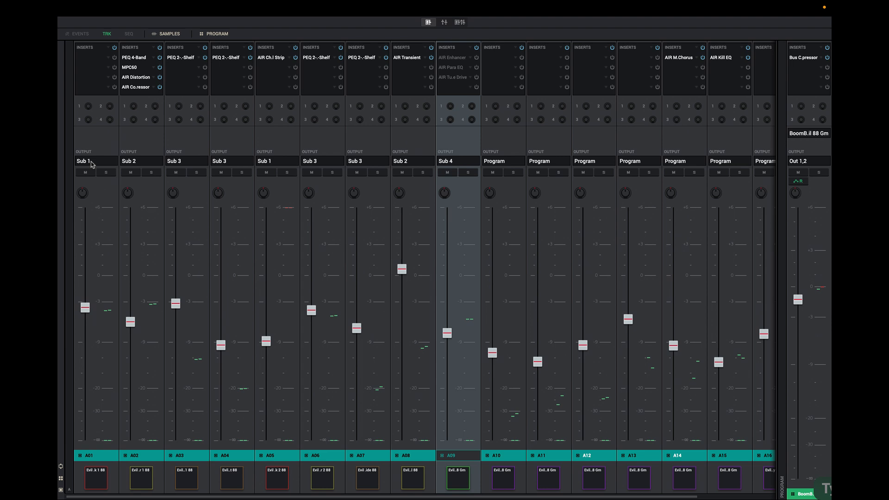
click(102, 484)
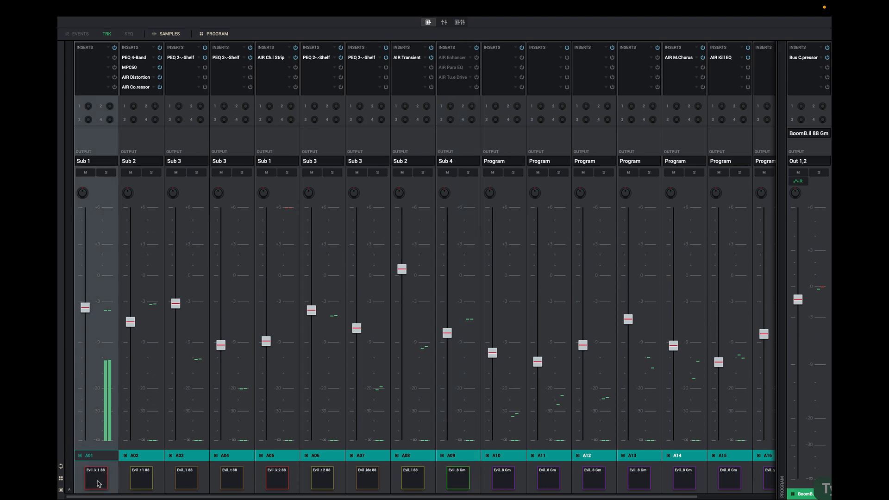
click(284, 482)
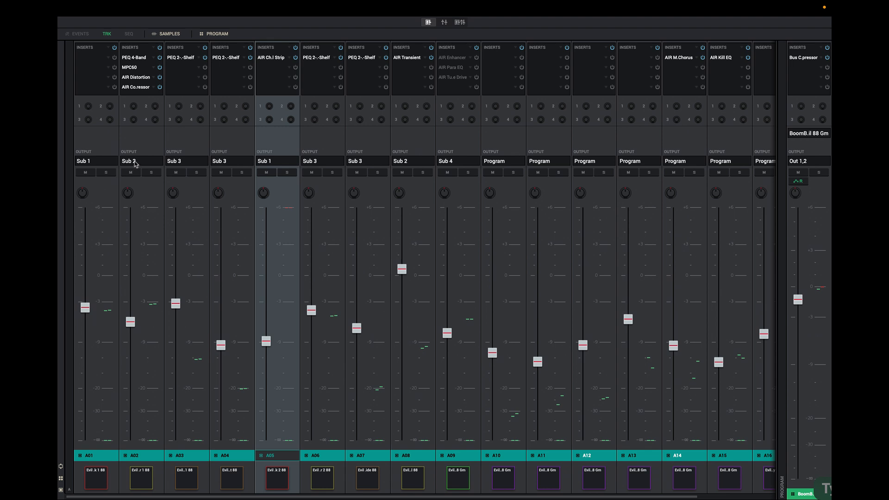
click(137, 483)
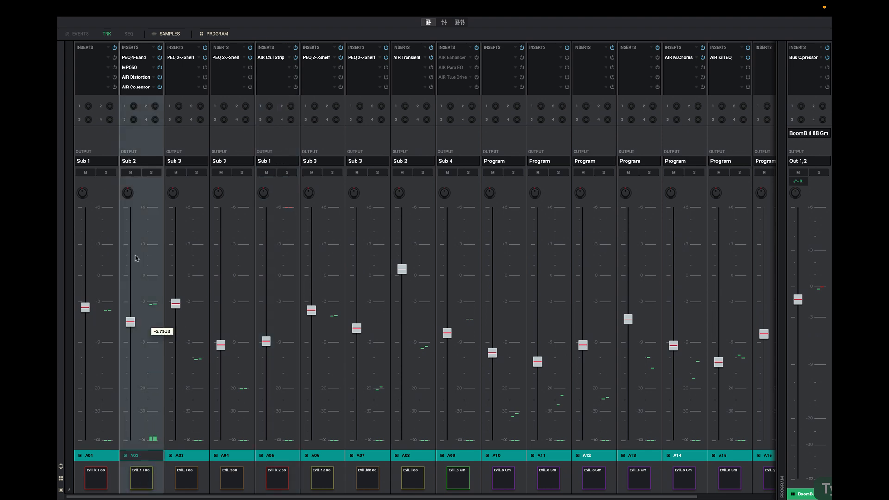
click(417, 485)
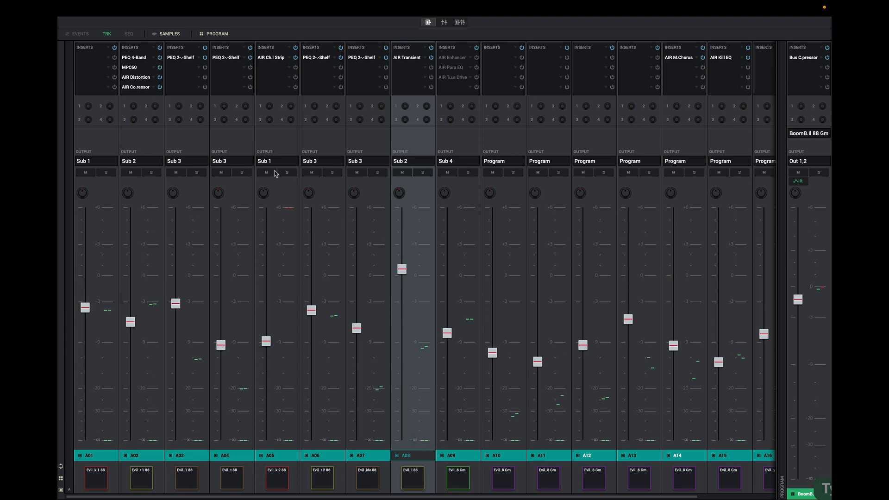
click(186, 478)
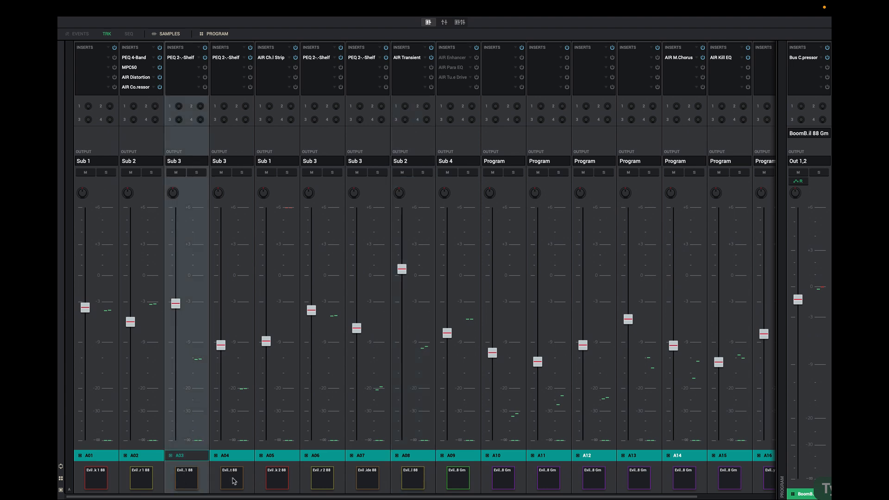
click(234, 481)
Route pad A06's channel output to Submix Sub 2
click(326, 480)
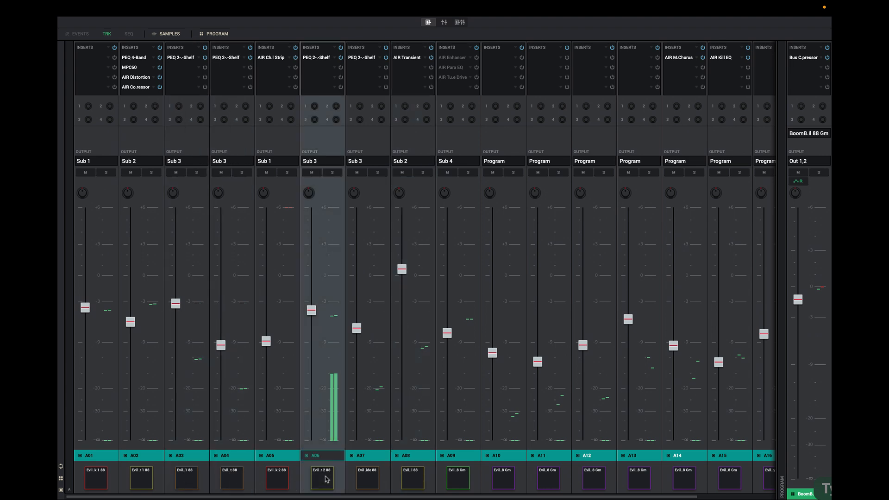
click(327, 479)
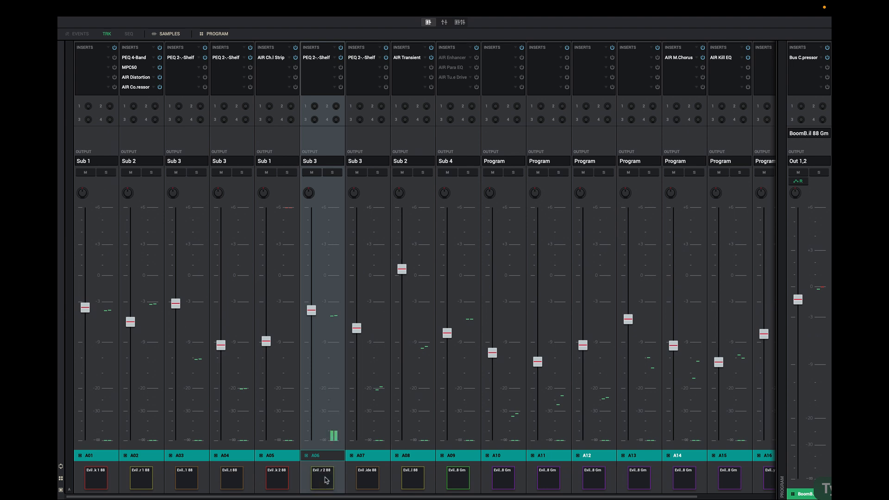
click(327, 479)
click(323, 163)
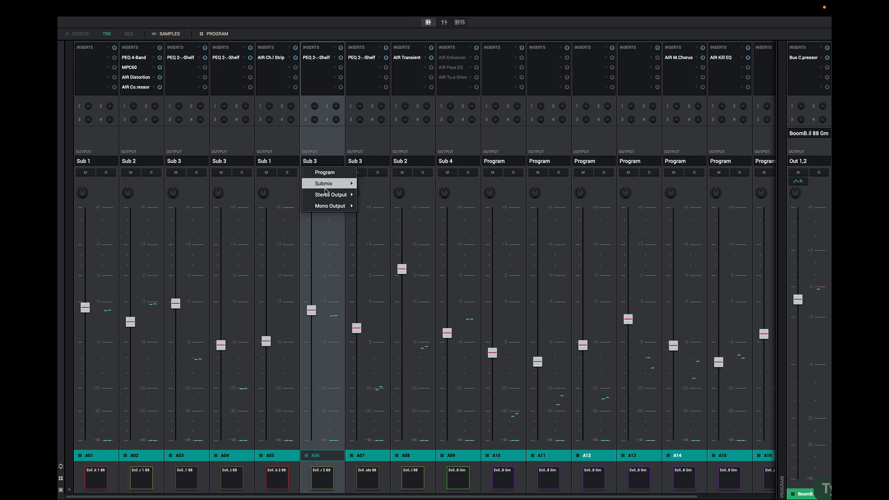
mouse_move(334, 185)
click(373, 196)
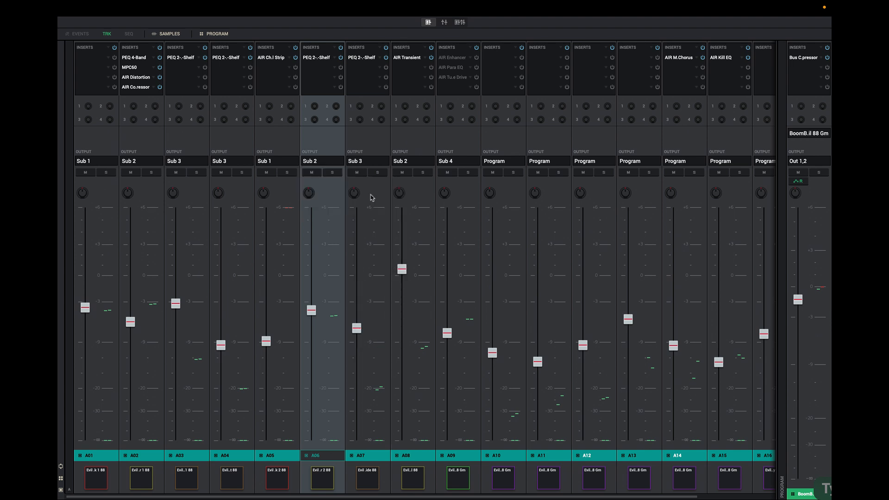
Audition pads A06, A02, A07, A08, A09, A01 and A05 to check the submix groups
click(324, 480)
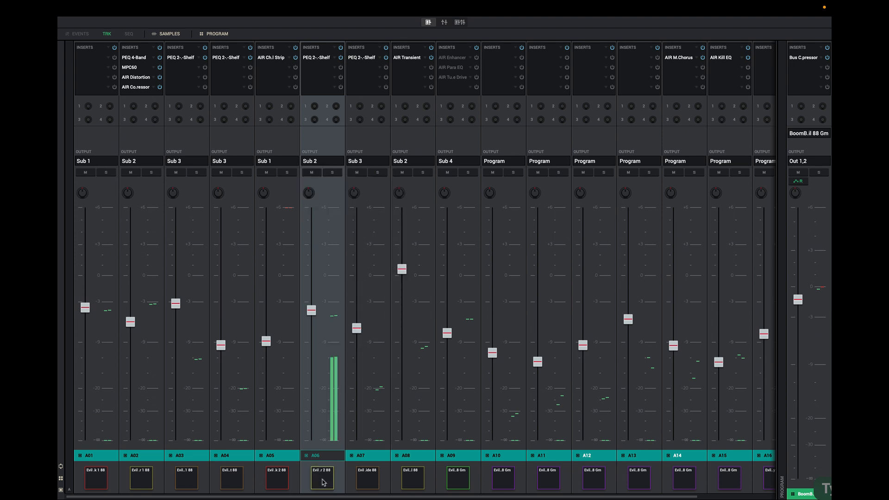
click(141, 480)
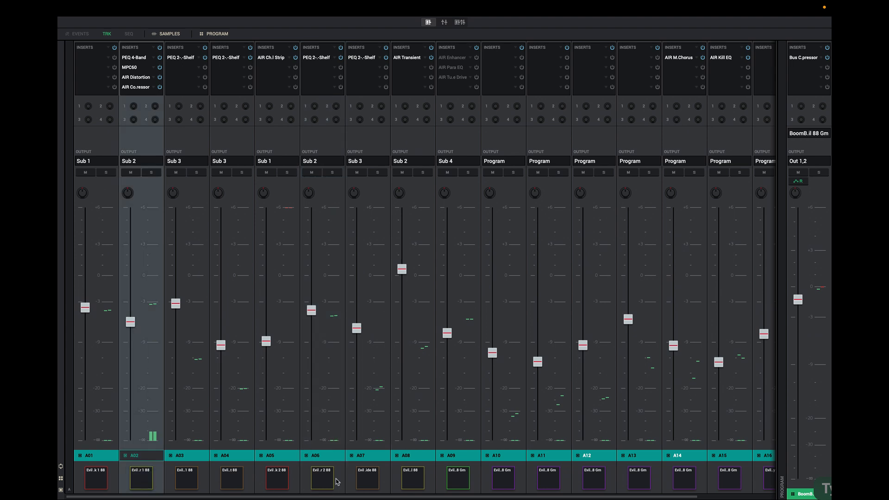
click(374, 481)
click(373, 481)
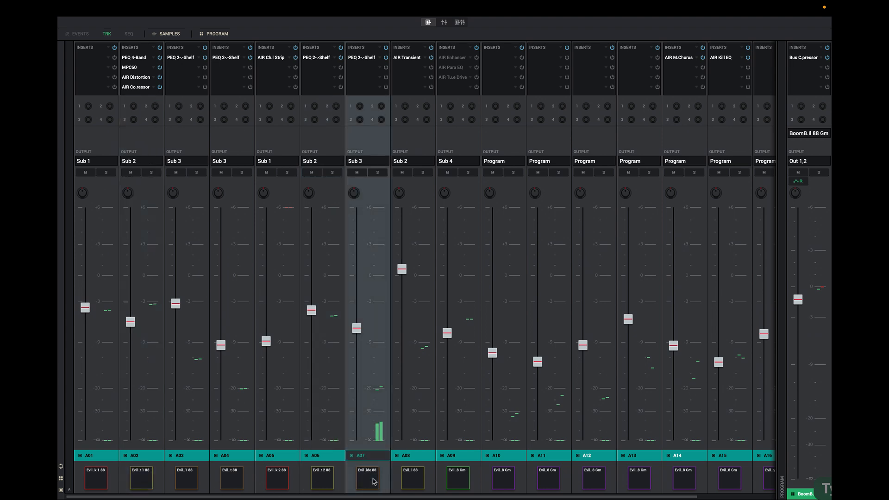
click(373, 482)
click(414, 483)
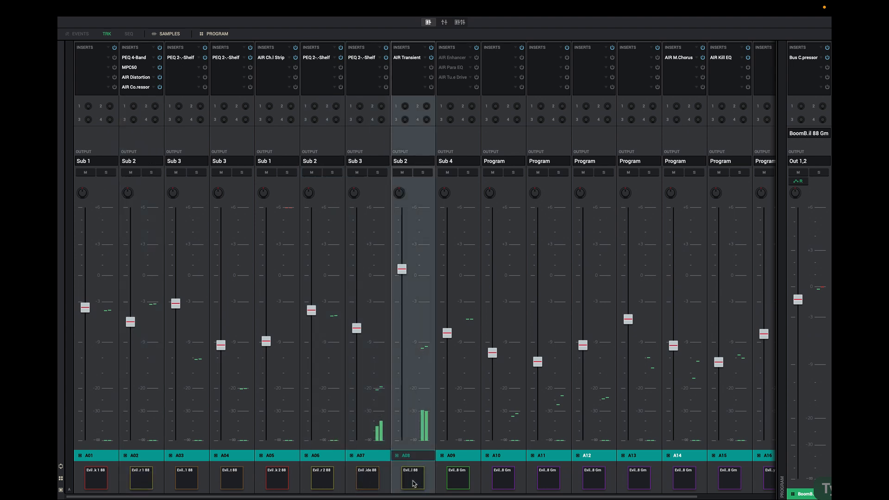
click(414, 483)
click(414, 483)
click(459, 483)
click(461, 483)
click(461, 483)
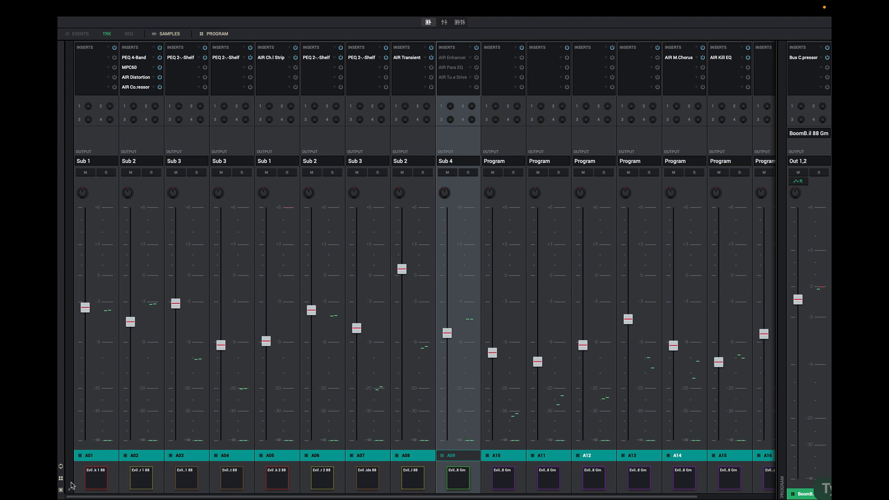
click(94, 479)
click(273, 484)
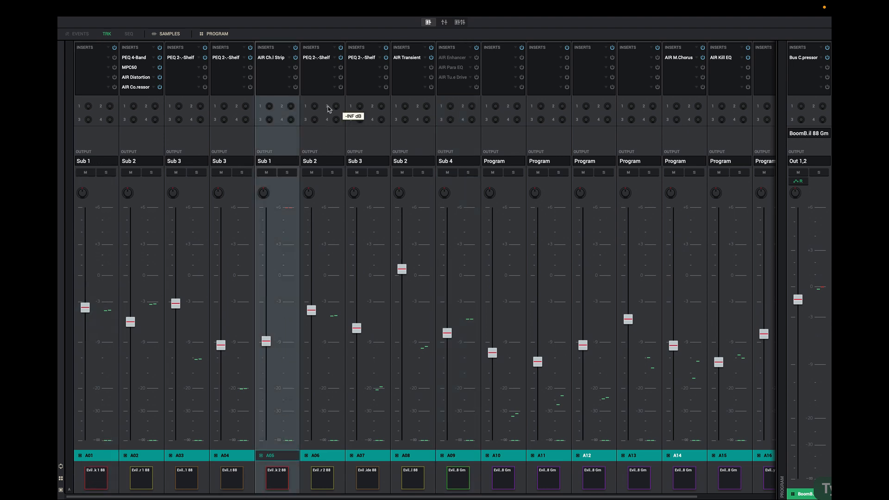
Open the submix mixer view and lower the Submix 1 fader slightly
click(444, 22)
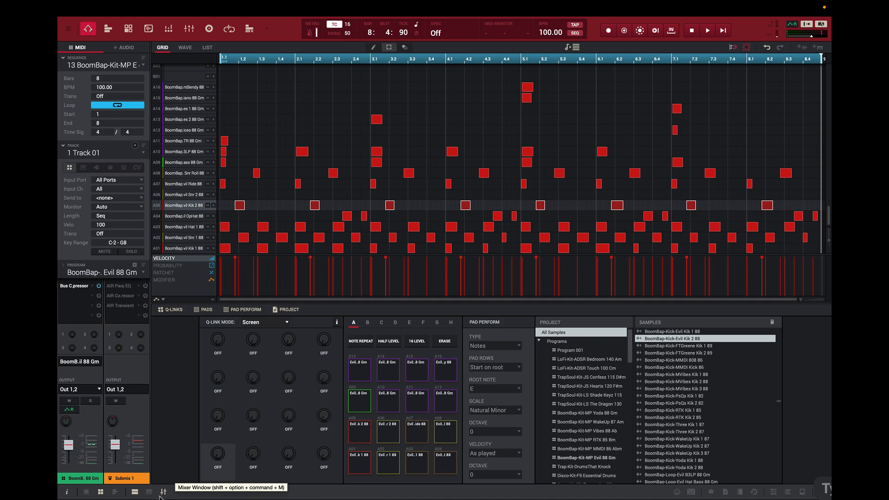
click(161, 493)
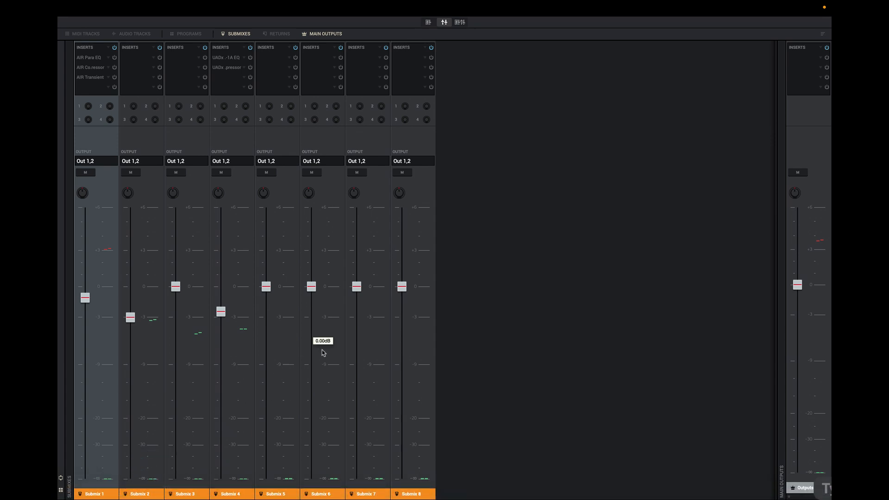
click(459, 22)
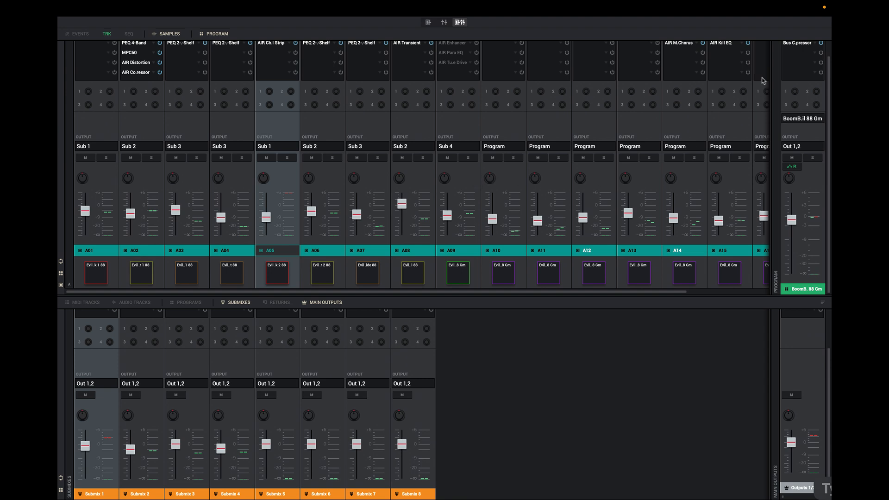
mouse_move(782, 221)
mouse_move(798, 446)
click(444, 23)
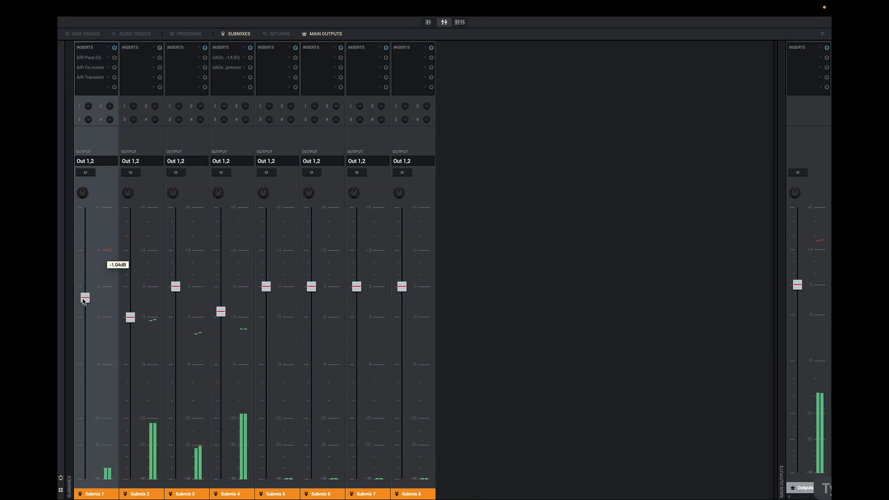
drag(85, 297, 85, 301)
Mute Submixes 1 through 4
click(87, 172)
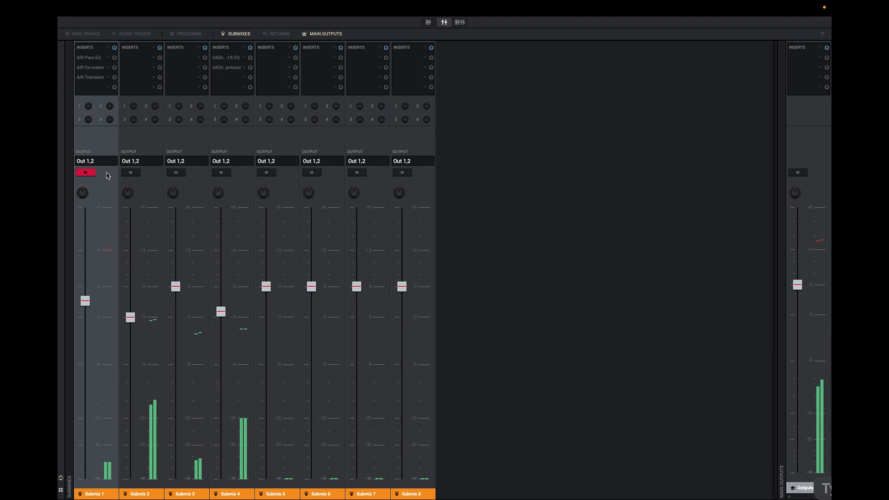
click(130, 172)
click(176, 172)
click(222, 172)
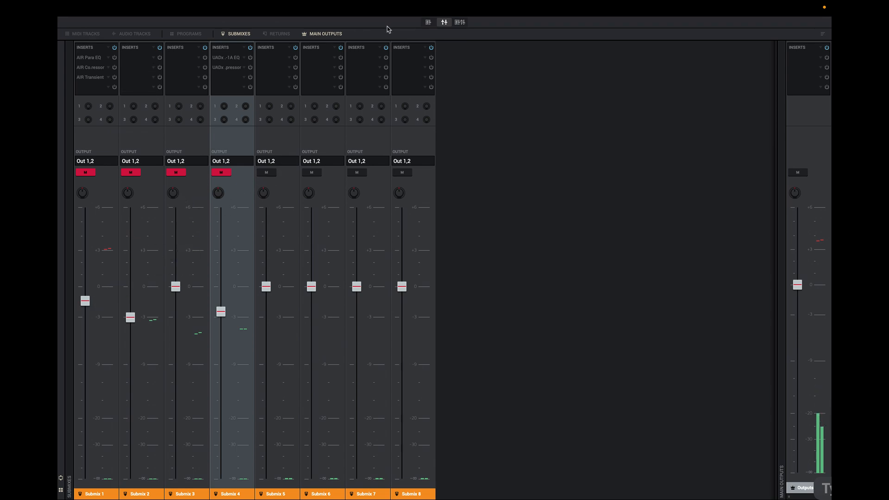
Switch to the combined program channel and submix mixer view
click(320, 35)
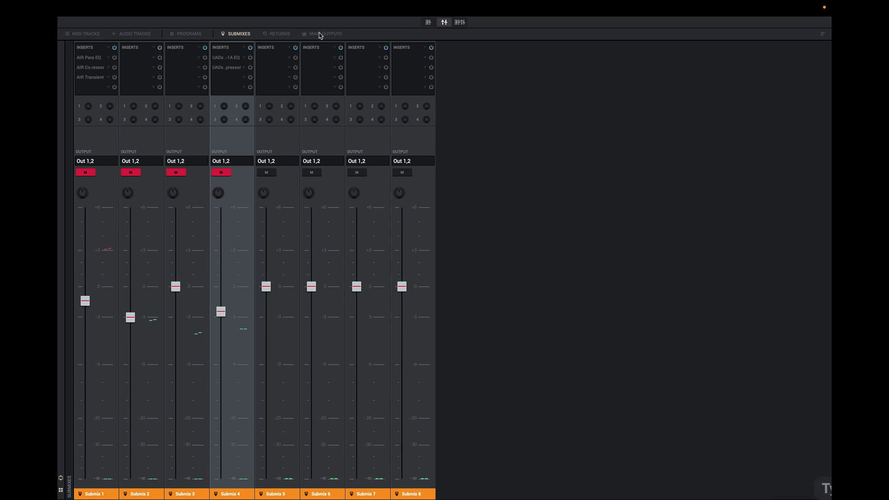
click(319, 36)
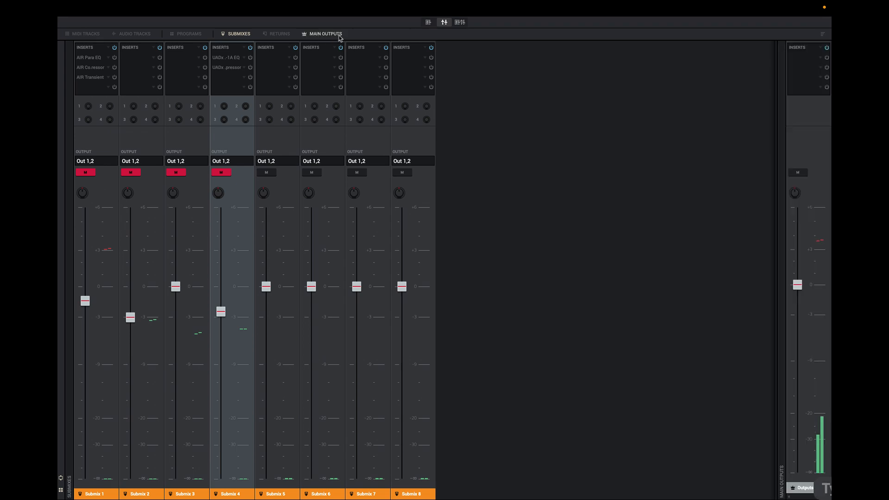
click(459, 22)
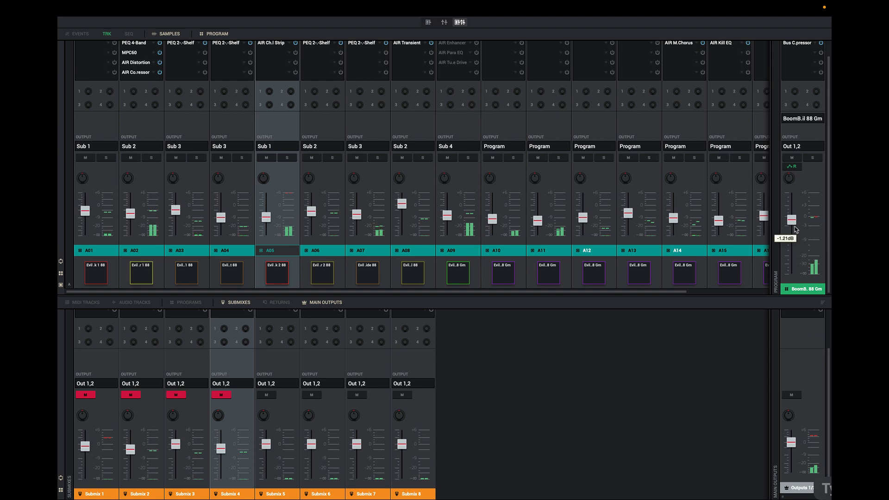
Lower the program's master fader slightly
mouse_move(791, 221)
mouse_down()
mouse_move(794, 304)
mouse_move(797, 229)
mouse_up()
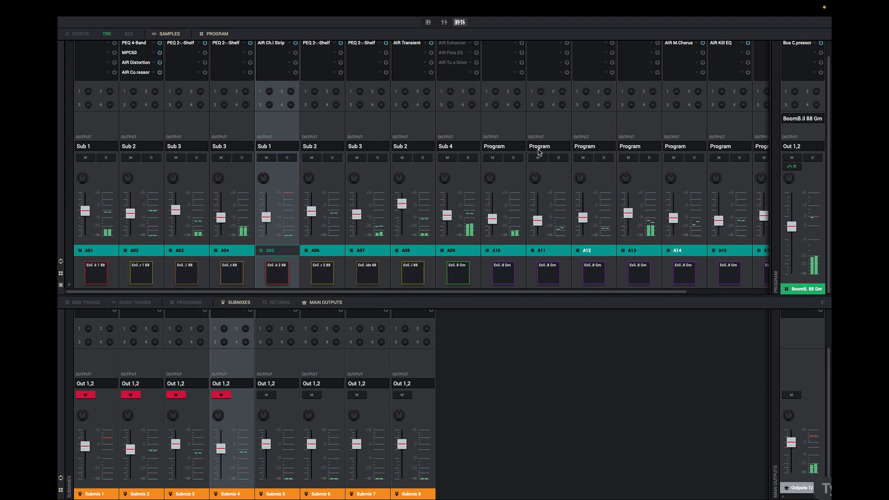
click(138, 157)
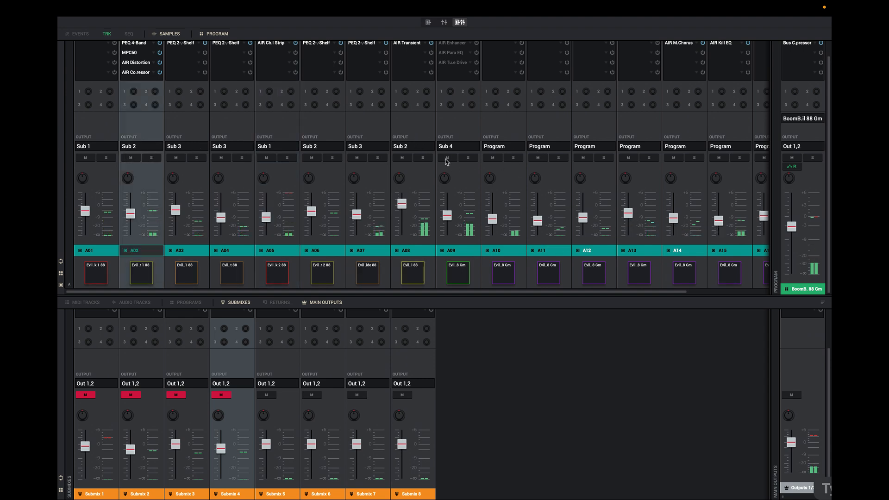
click(719, 221)
click(450, 215)
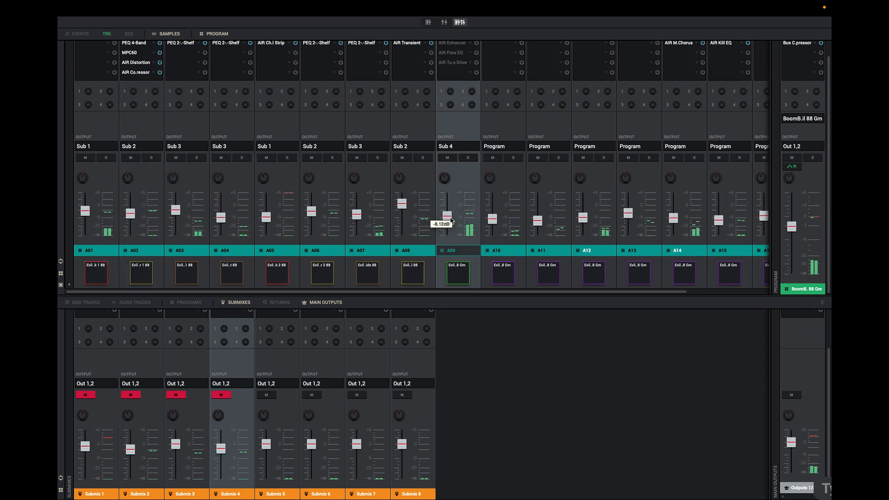
Unmute Submix 1 and lower its fader slightly
click(86, 395)
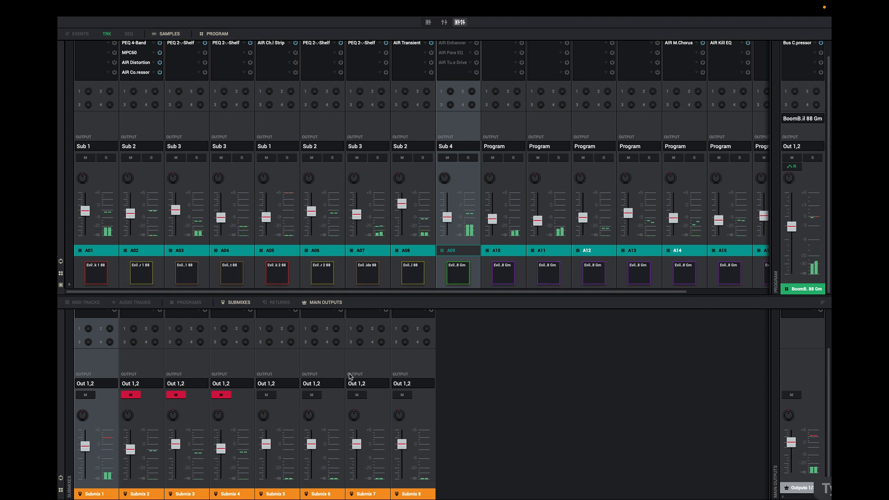
drag(85, 445, 87, 452)
Enable Submix 1's AIR Para EQ, AIR Co.ressor and AIR Transient inserts and lower its fader a little more
click(444, 22)
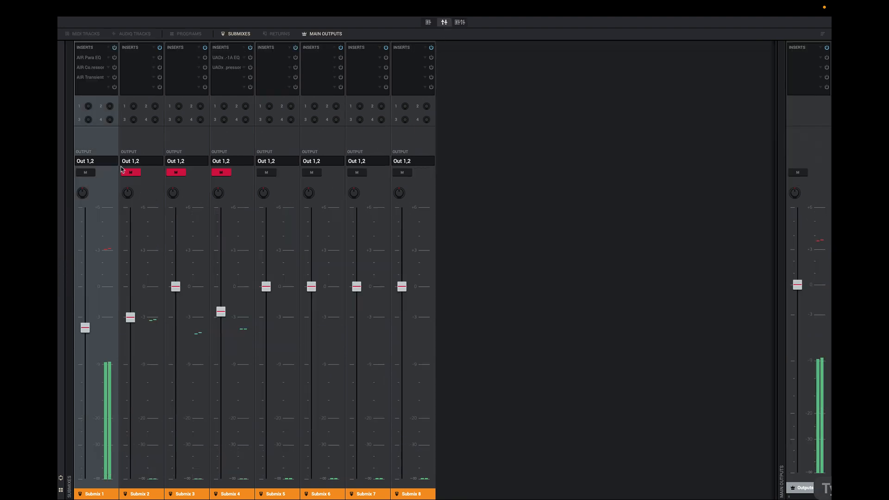
click(114, 58)
click(115, 68)
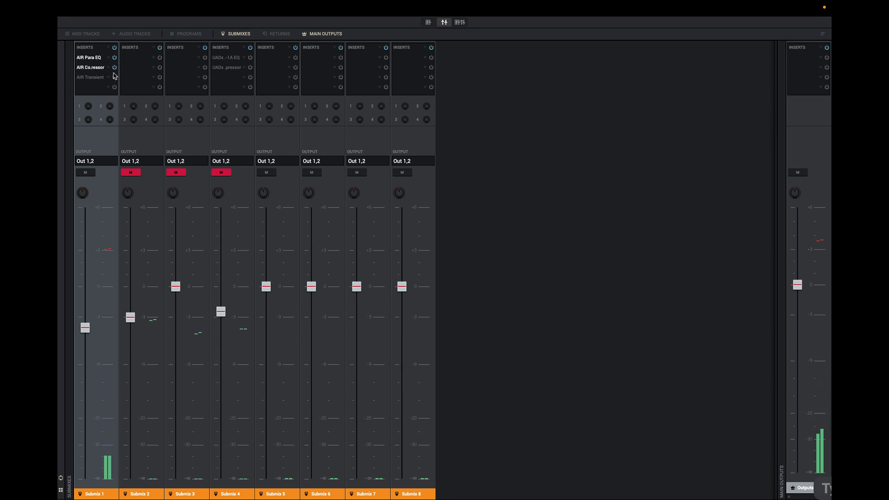
click(114, 78)
mouse_move(84, 328)
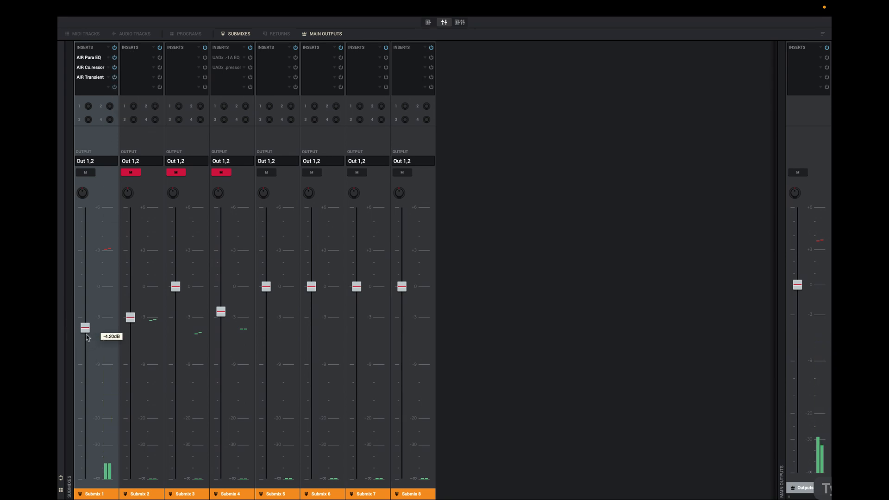
drag(84, 330, 85, 333)
Unmute Submix 2 and lower its fader to about -4 dB, then mute Submixes 2 and 1
click(133, 174)
mouse_move(121, 324)
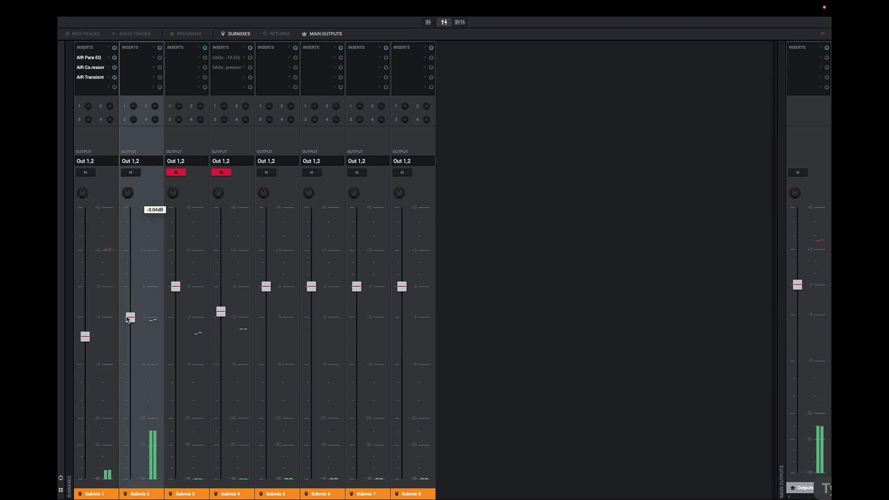
drag(129, 316, 130, 323)
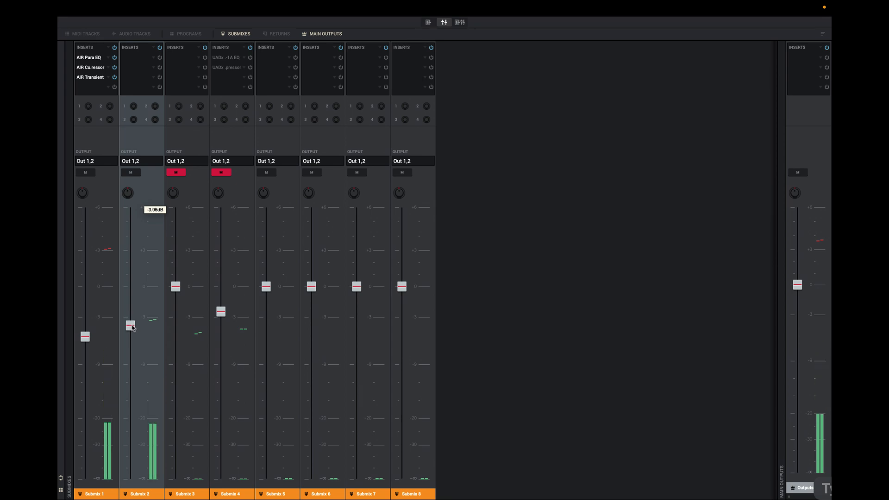
drag(131, 324, 131, 328)
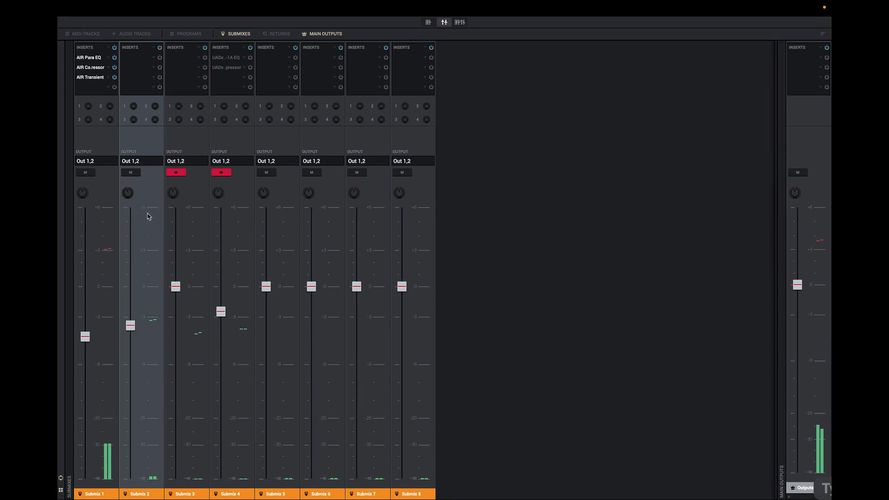
click(132, 173)
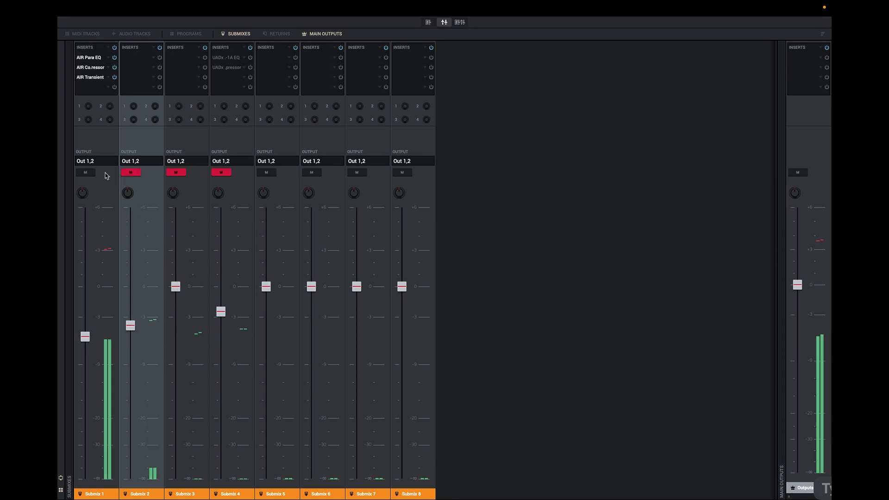
click(82, 173)
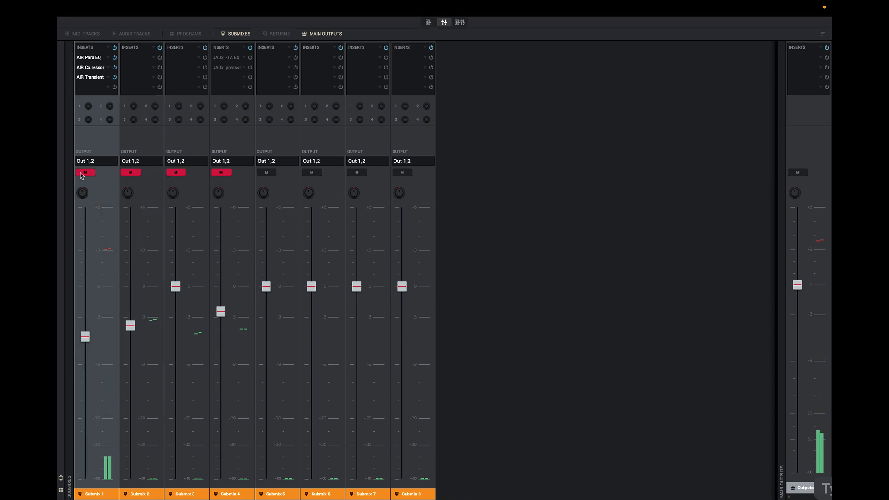
Unmute Submix 3, lower its fader, and mute it again
click(177, 173)
drag(174, 288, 176, 309)
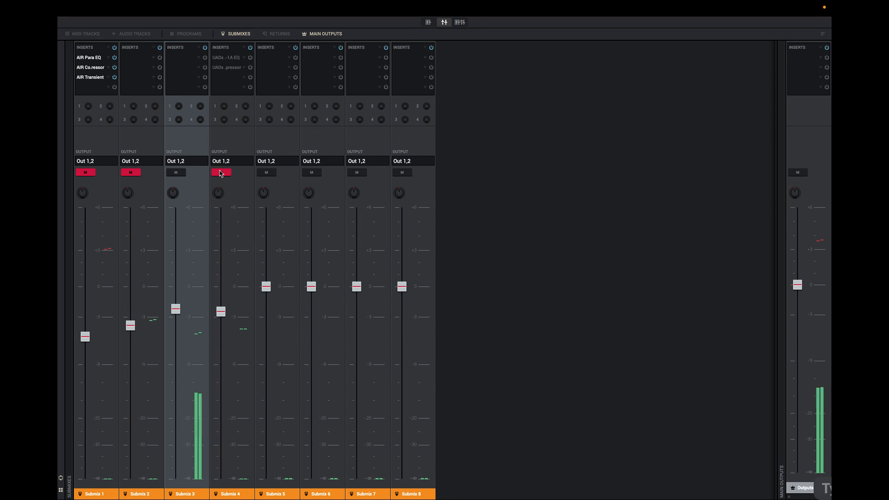
click(176, 173)
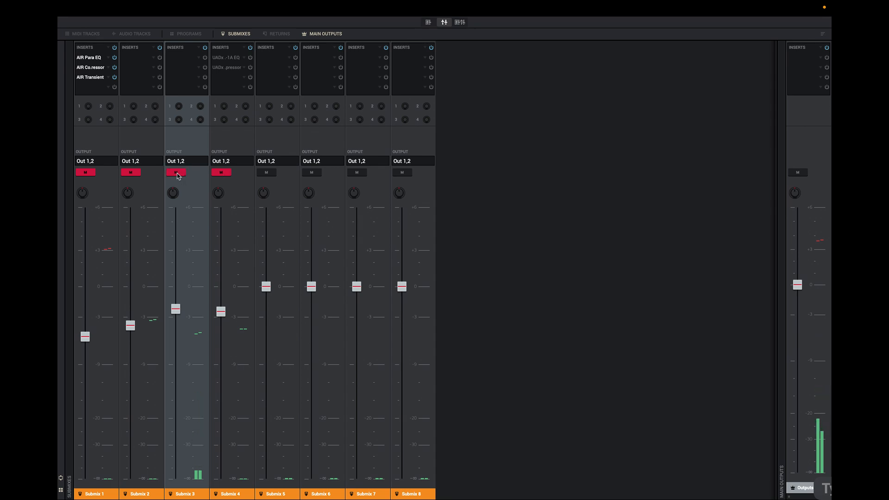
Unmute Submix 4 and solo pad channel A09 in the combined mixer view
click(221, 173)
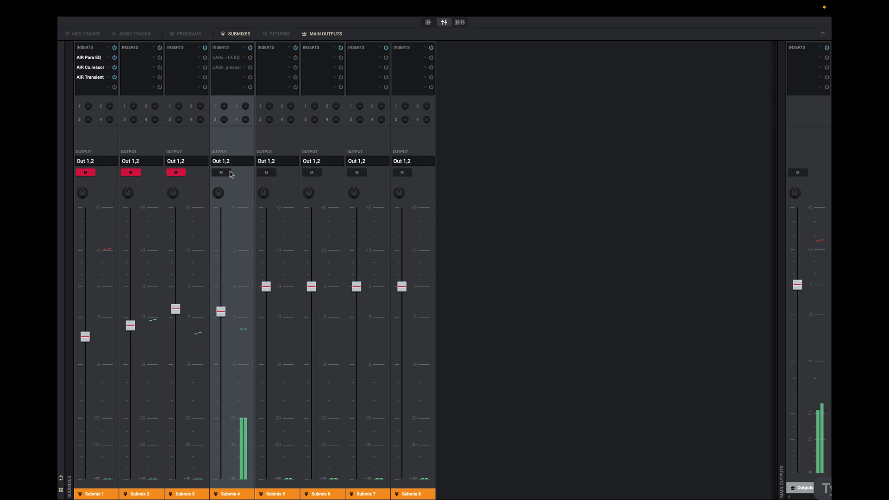
click(460, 23)
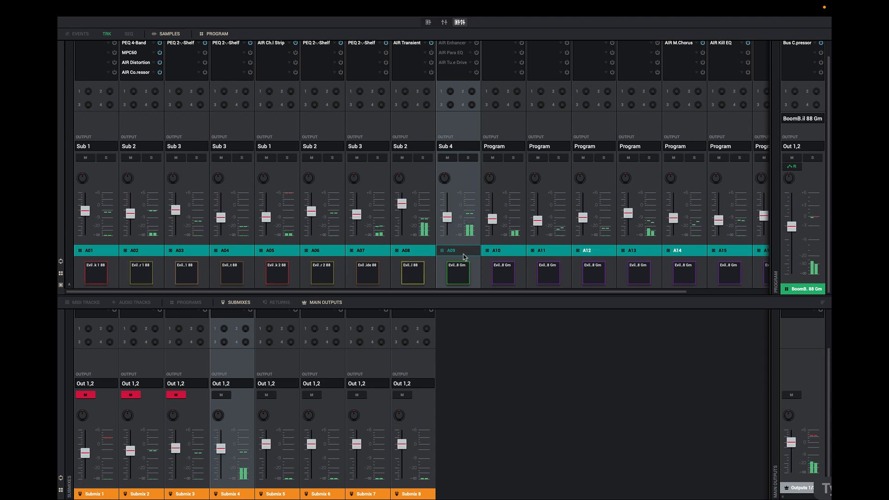
click(471, 158)
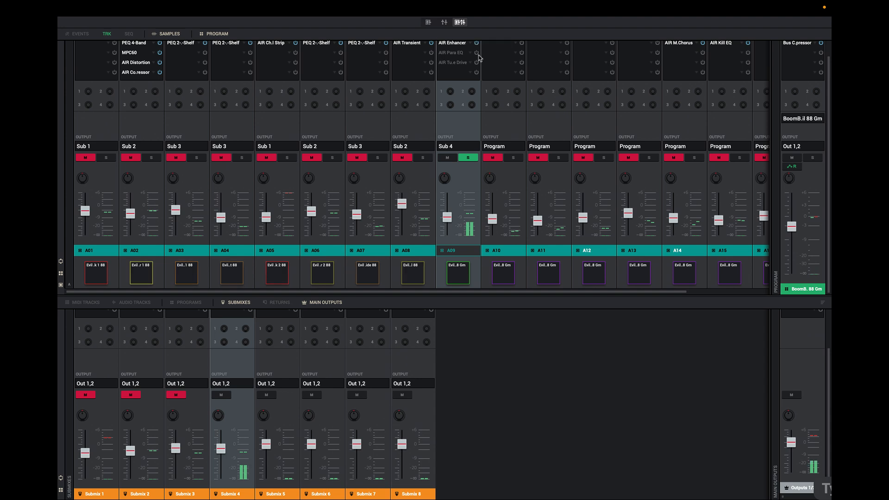
Enable A09's AIR Para EQ insert and open its AIR Tube Drive to tweak the saturation knob
click(477, 53)
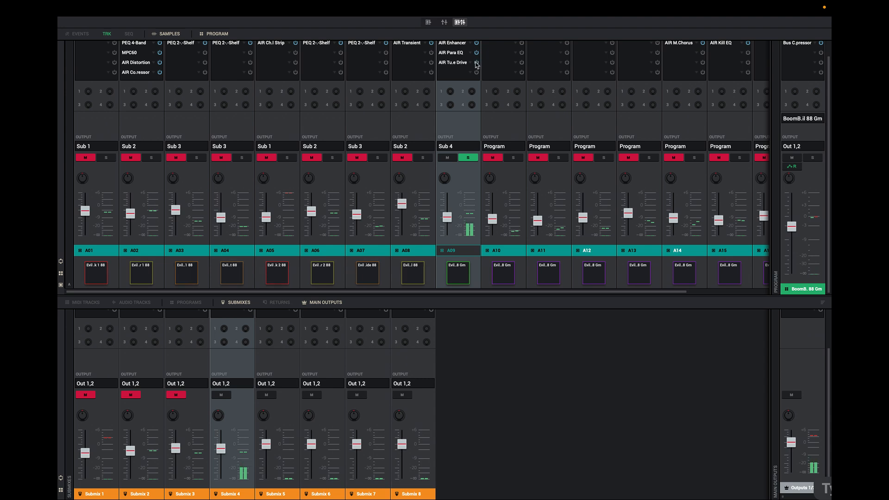
click(465, 65)
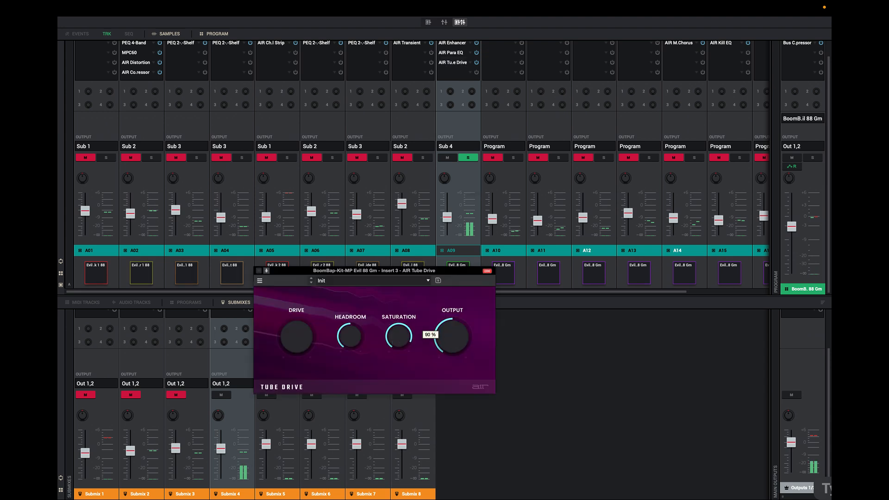
drag(399, 337, 399, 379)
drag(399, 336, 399, 291)
click(259, 271)
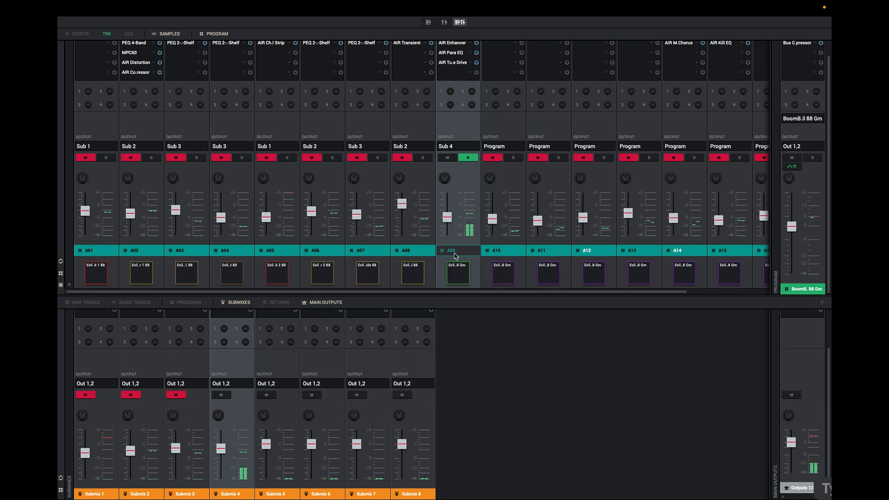
Open Submix 4's UADx Pultec EQP-1A EQ plugin, close it, and enable that insert
click(445, 22)
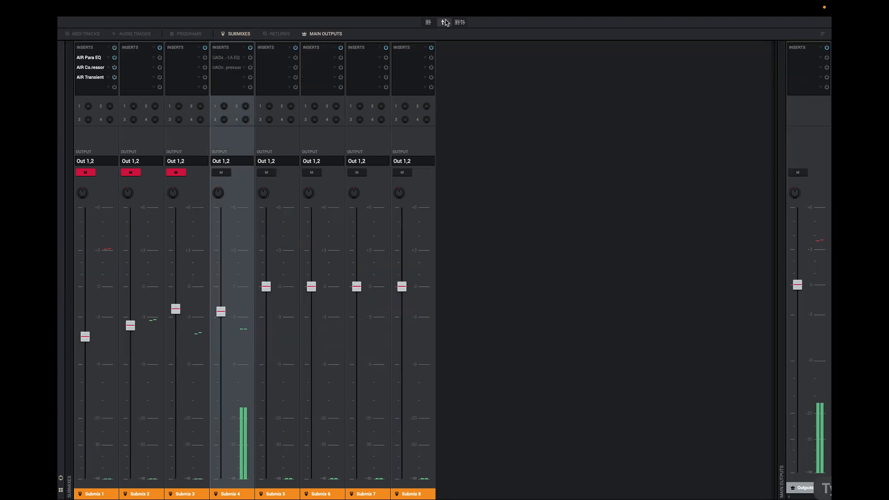
click(226, 59)
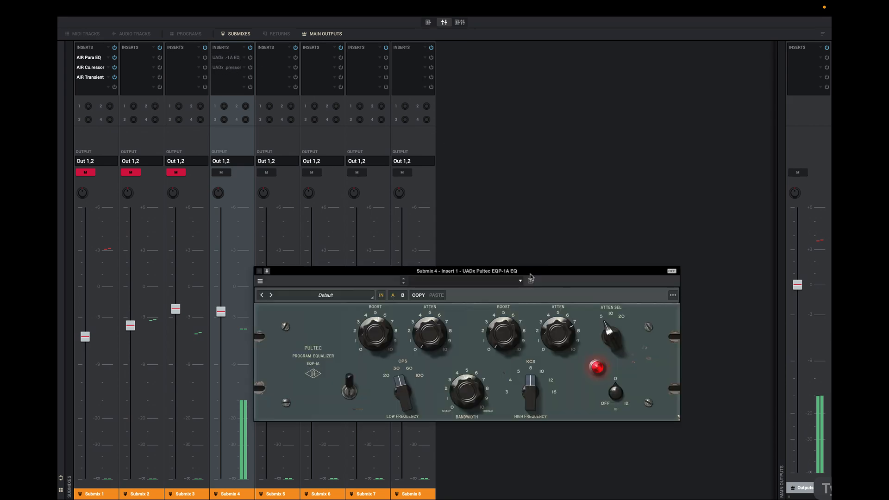
drag(530, 274, 541, 251)
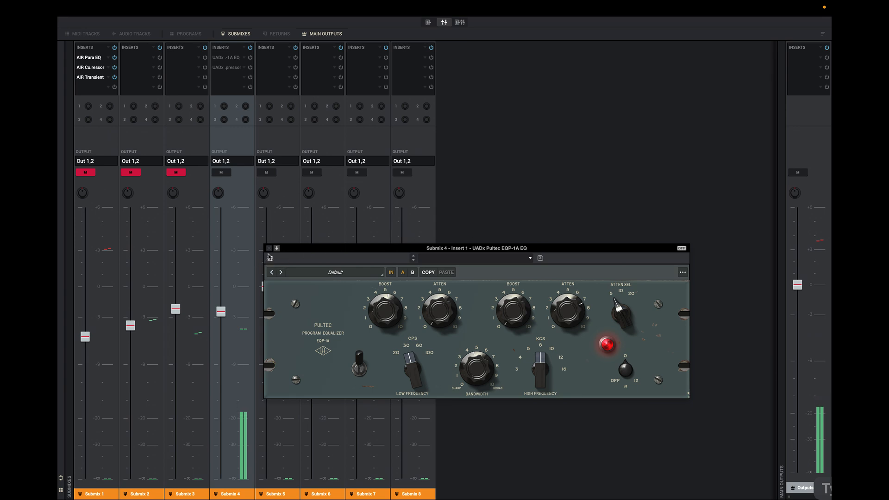
click(270, 250)
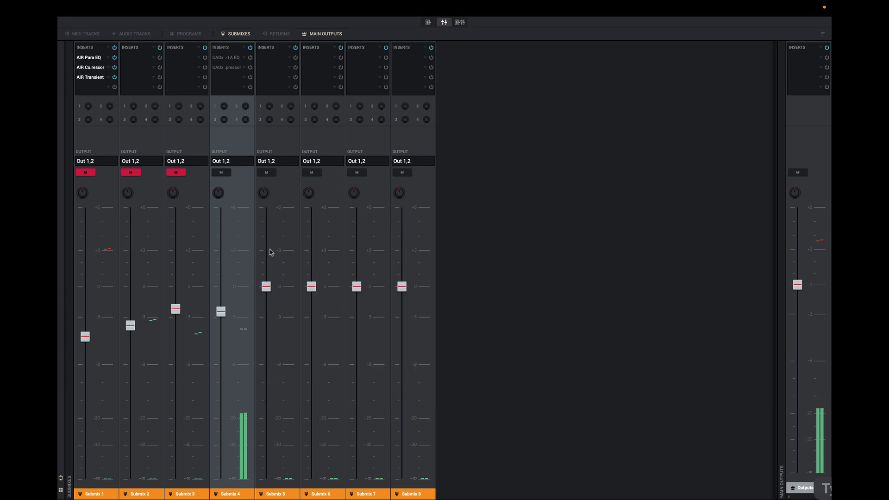
click(250, 58)
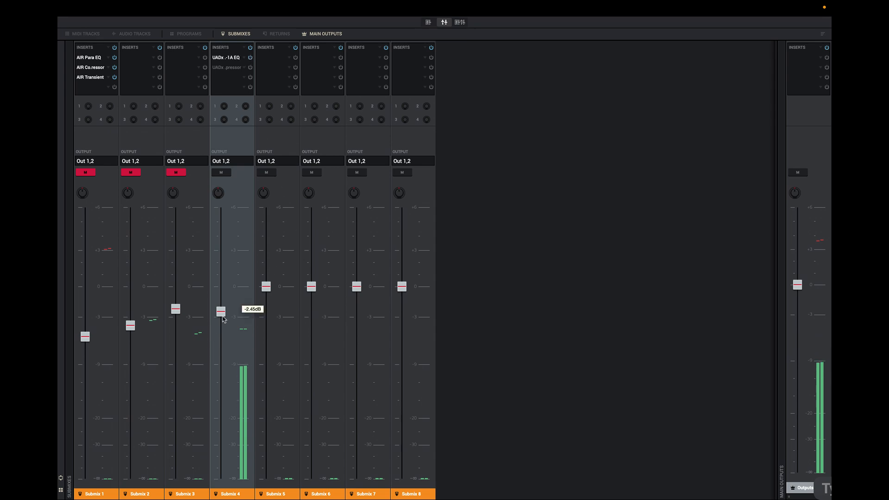
Lower Submix 4's fader well down and unmute Submix 1
drag(221, 318, 223, 335)
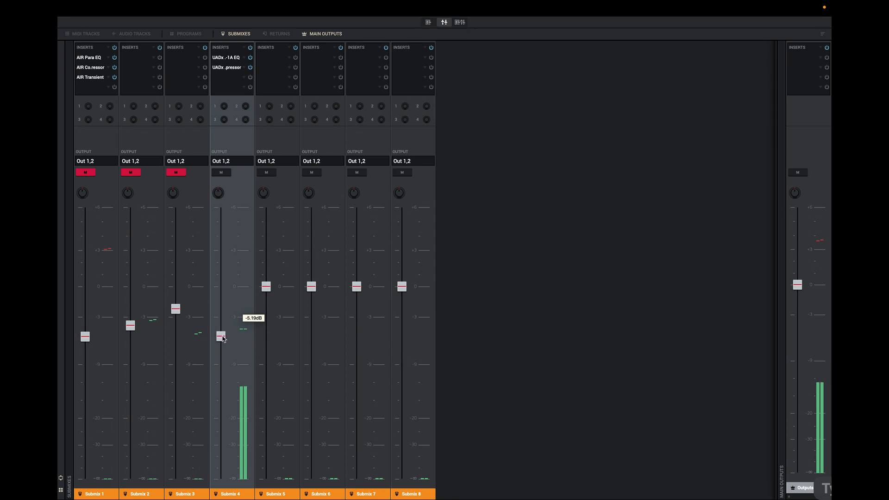
click(85, 173)
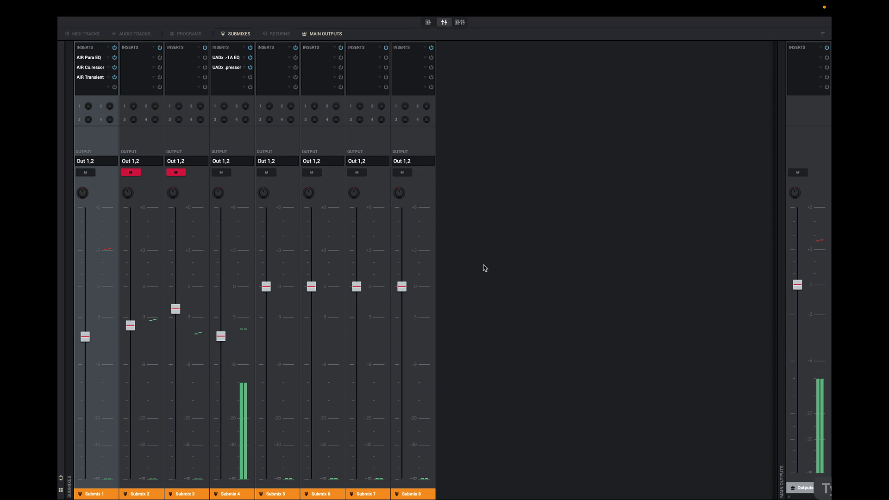
drag(222, 338, 223, 375)
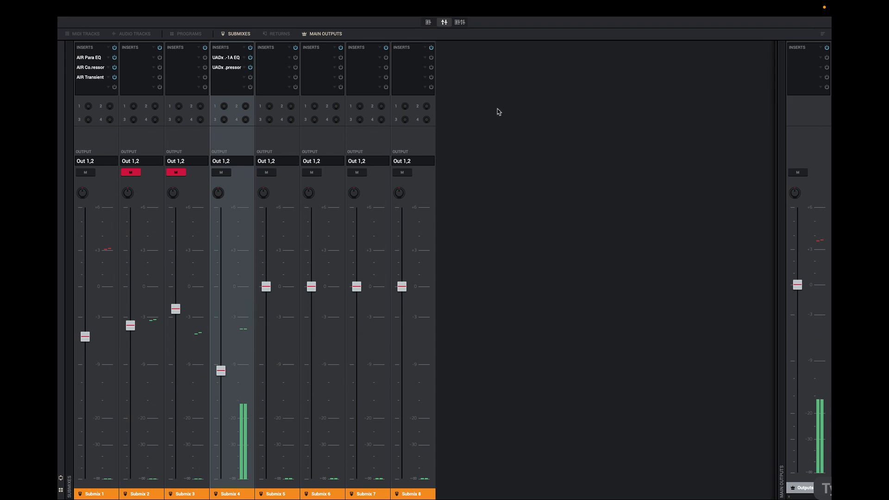
Unsolo pad channel A09 and unmute Submix 2 in the combined mixer view
click(461, 23)
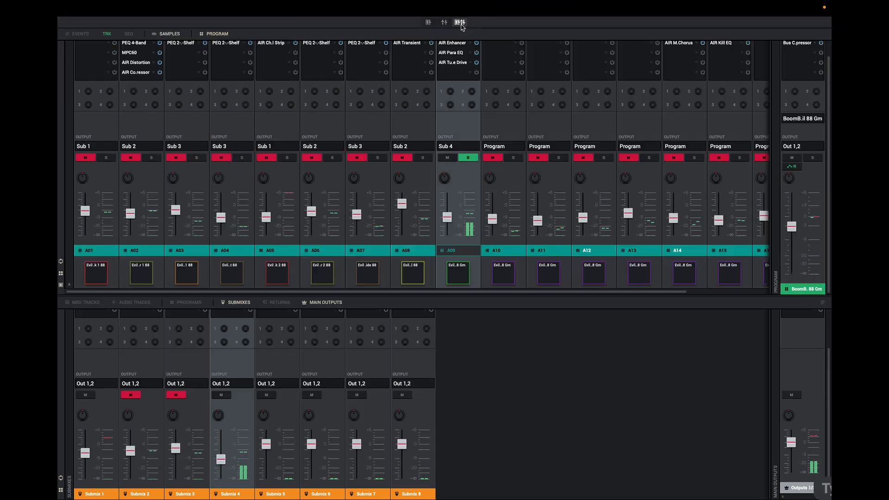
click(474, 158)
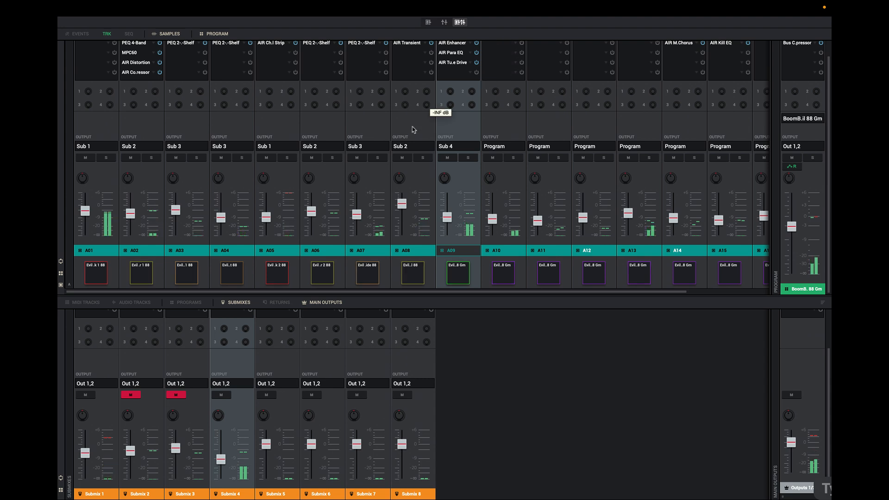
click(125, 397)
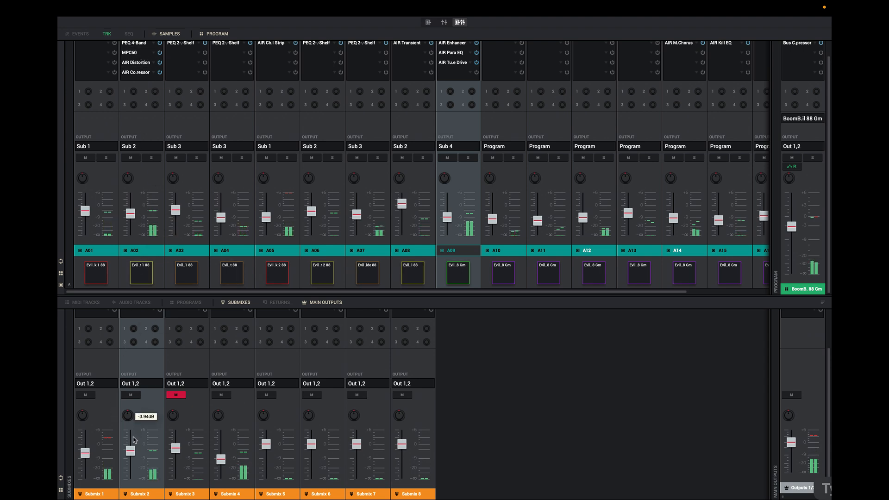
Raise the Submix 2 fader slightly and unmute Submix 3
drag(134, 440, 179, 455)
click(176, 395)
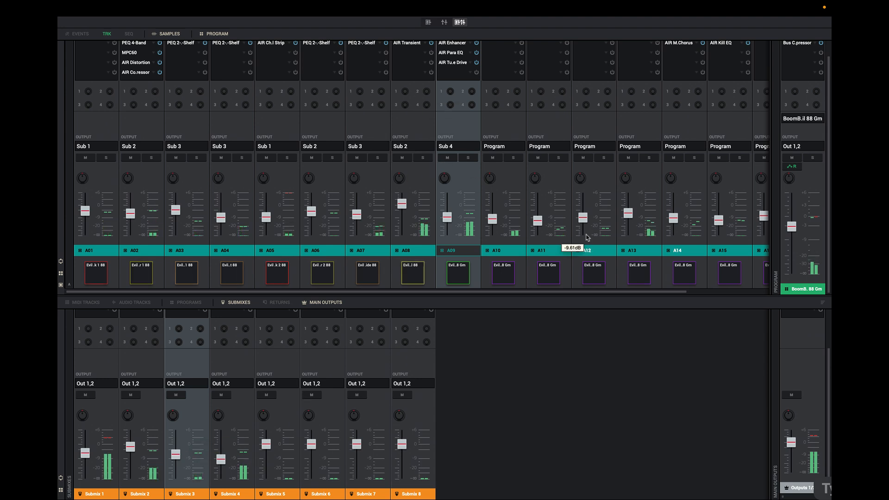
Enlarge the submix pane in the combined mixer view
drag(358, 217, 360, 215)
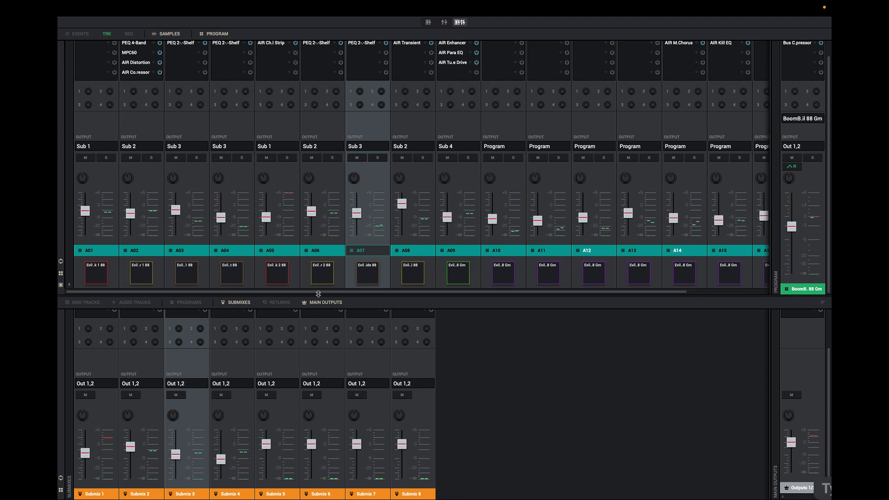
drag(318, 293, 342, 225)
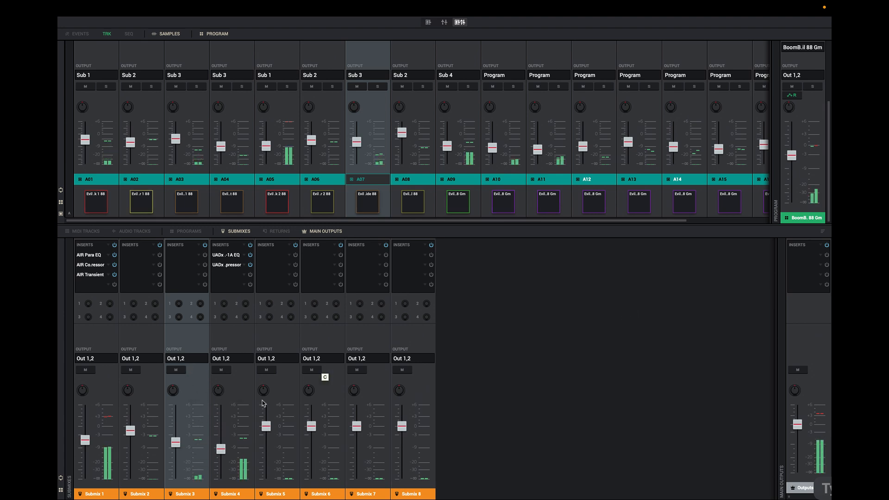
Mute Submixes 1, 2 and 4 and raise Submix 3's fader slightly
click(130, 370)
click(85, 370)
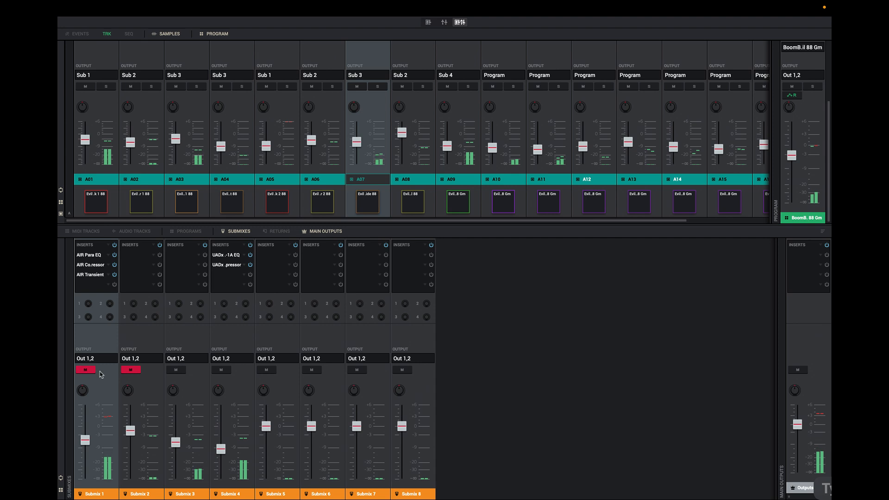
click(221, 370)
drag(176, 443, 176, 434)
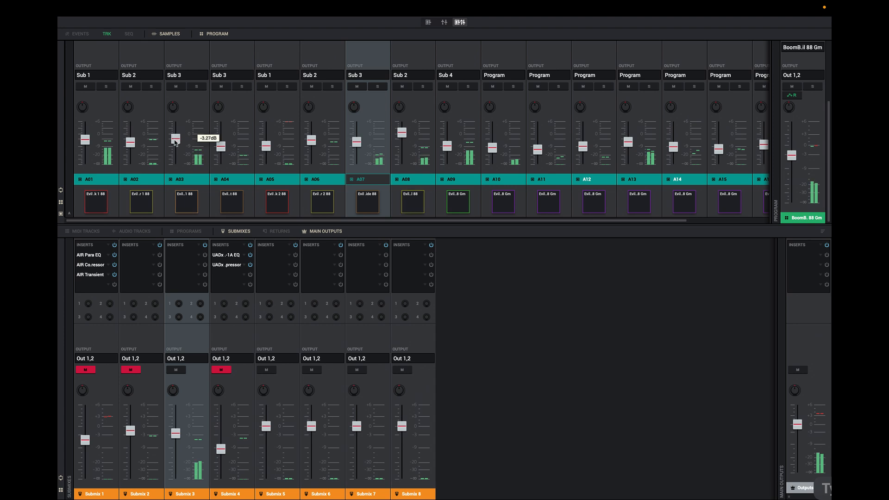
Lower pad channel A03's fader to about -3.3 dB, and unmute Submix 1 while pulling its fader lower
drag(175, 139, 176, 147)
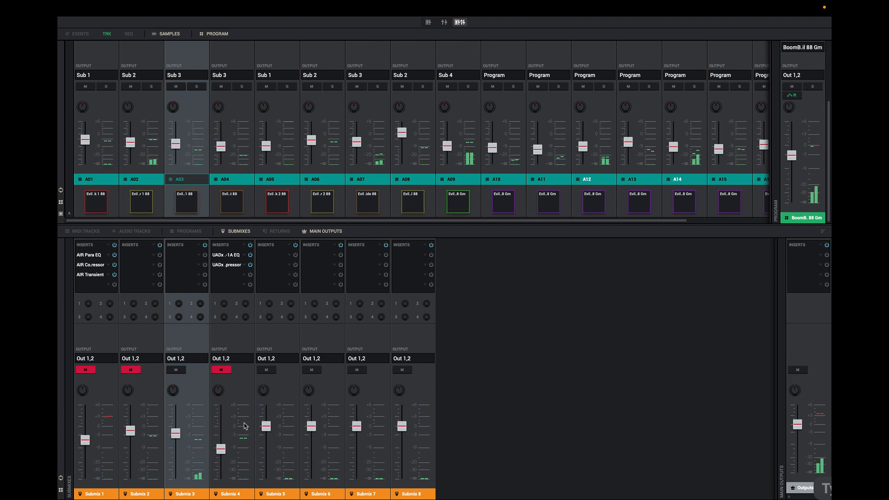
click(91, 374)
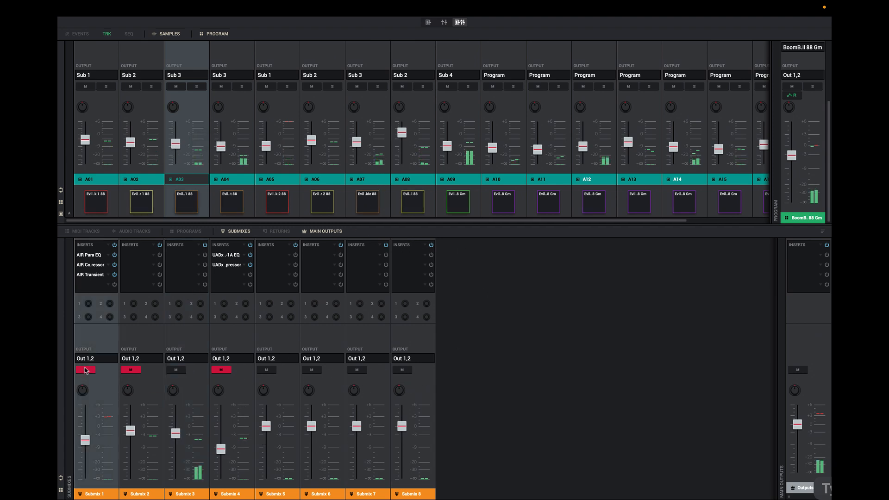
drag(85, 440, 90, 459)
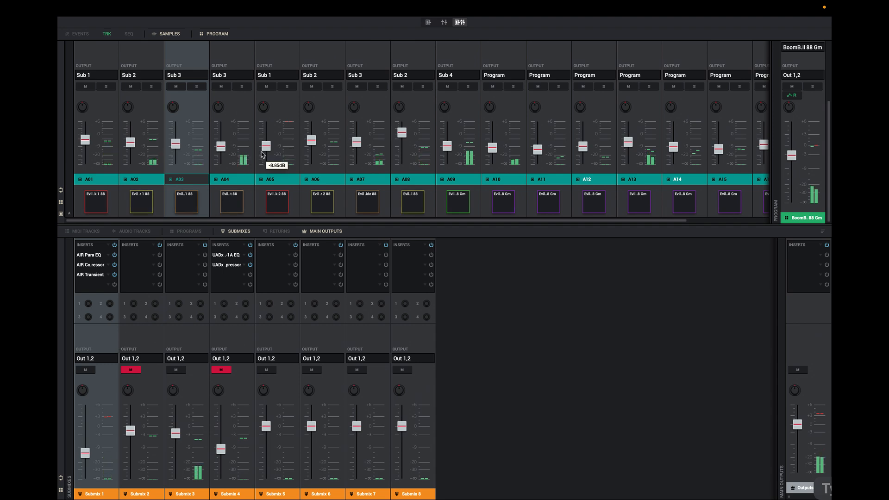
Unmute Submix 2 and raise pad channel A08's fader to about +2.25 dB
drag(266, 146, 267, 148)
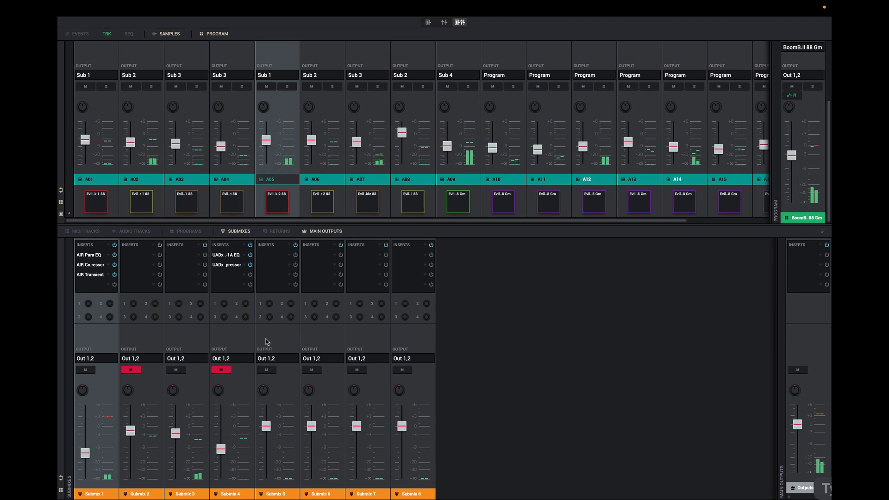
click(130, 370)
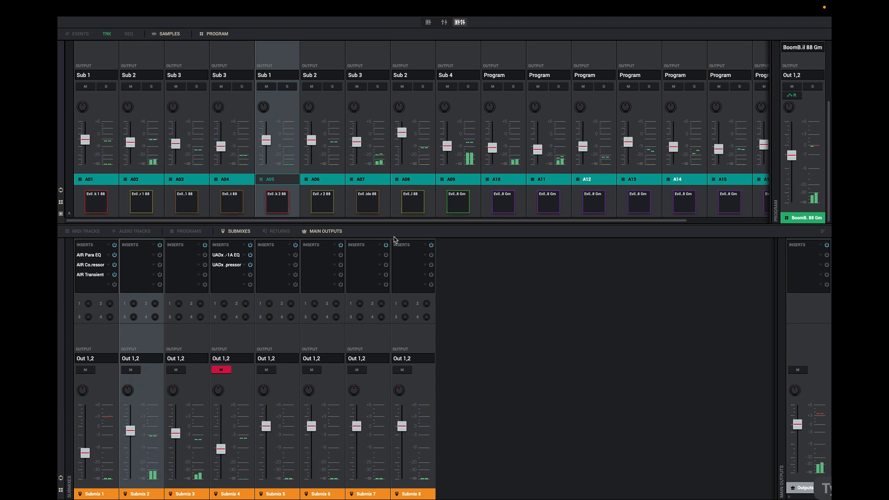
mouse_move(402, 137)
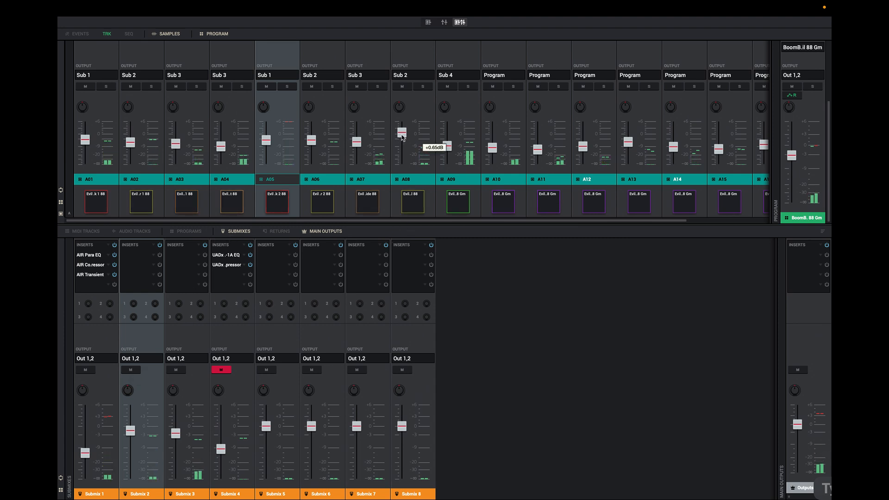
drag(402, 137, 404, 128)
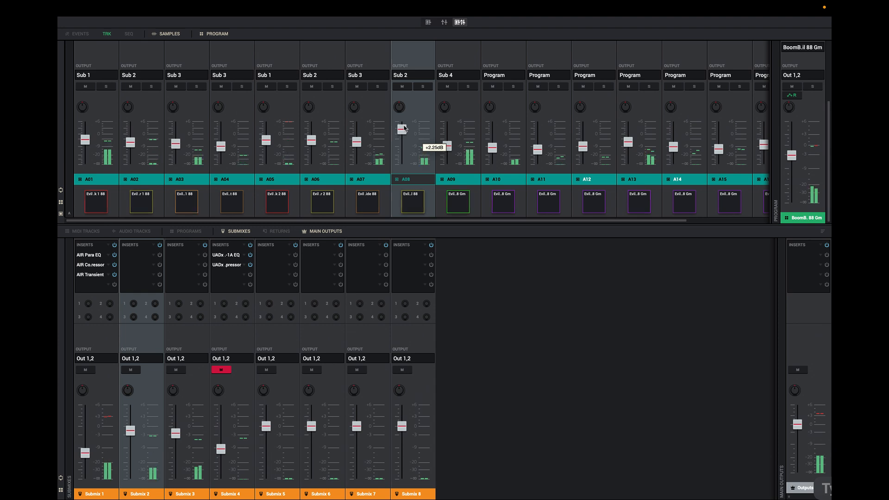
Lower Submix 2's fader slightly, and unmute Submix 4 while setting its fader to about -13.0 dB
mouse_move(138, 432)
drag(136, 430, 136, 434)
click(219, 371)
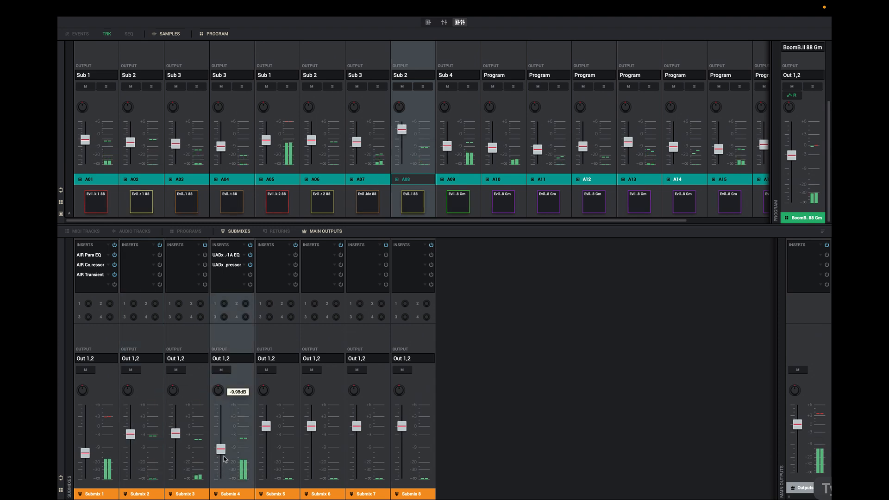
drag(221, 450, 226, 457)
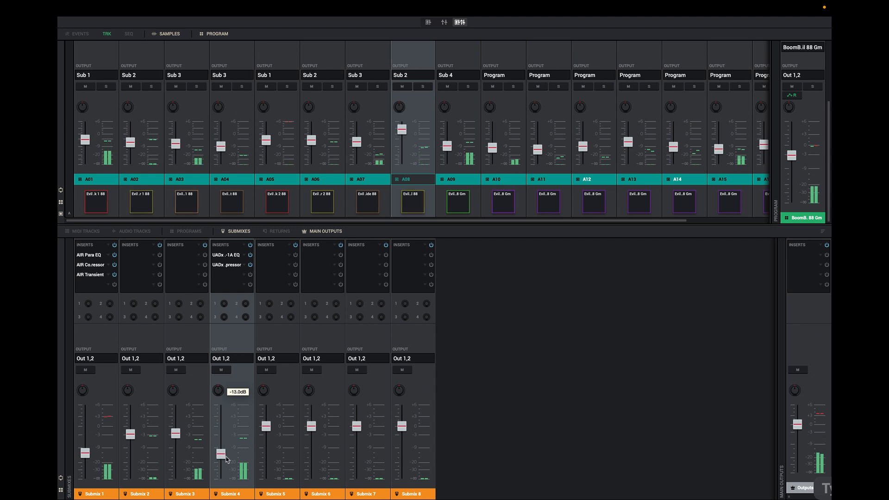